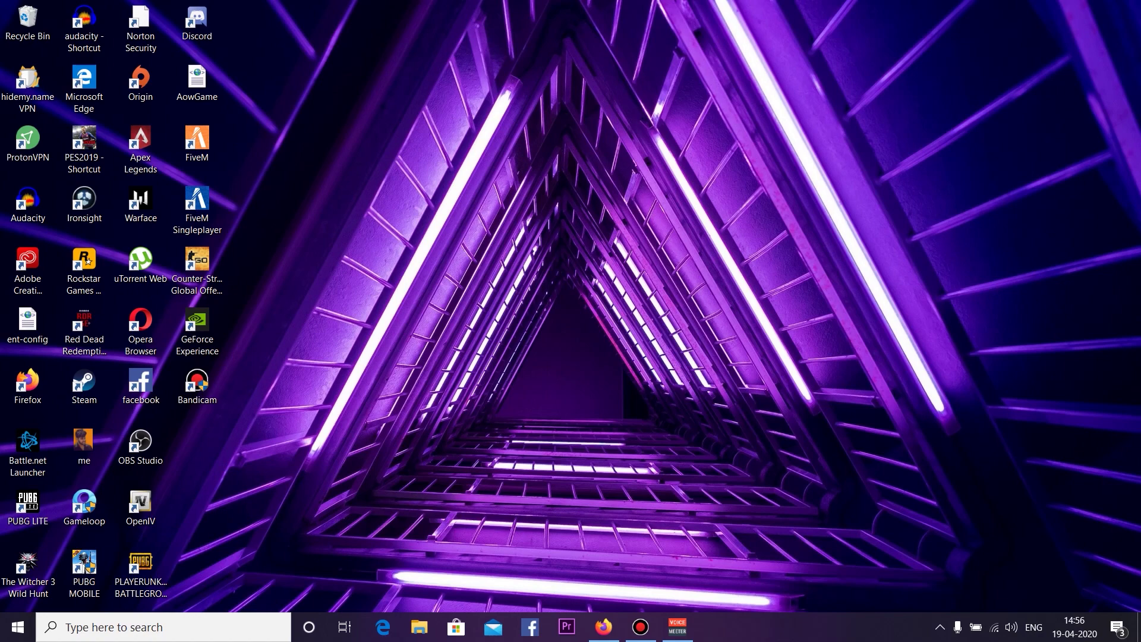
# Open the file location of the OBS Studio desktop shortcut.
pyautogui.doubleClick(141, 447)
pyautogui.rightClick(136, 449)
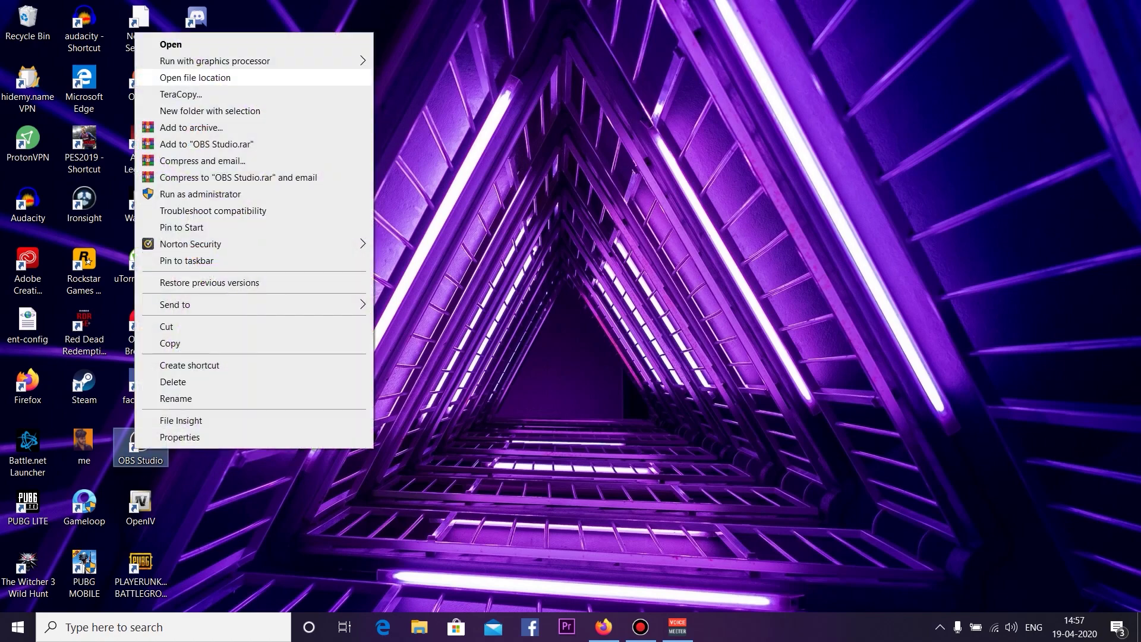
pyautogui.click(195, 77)
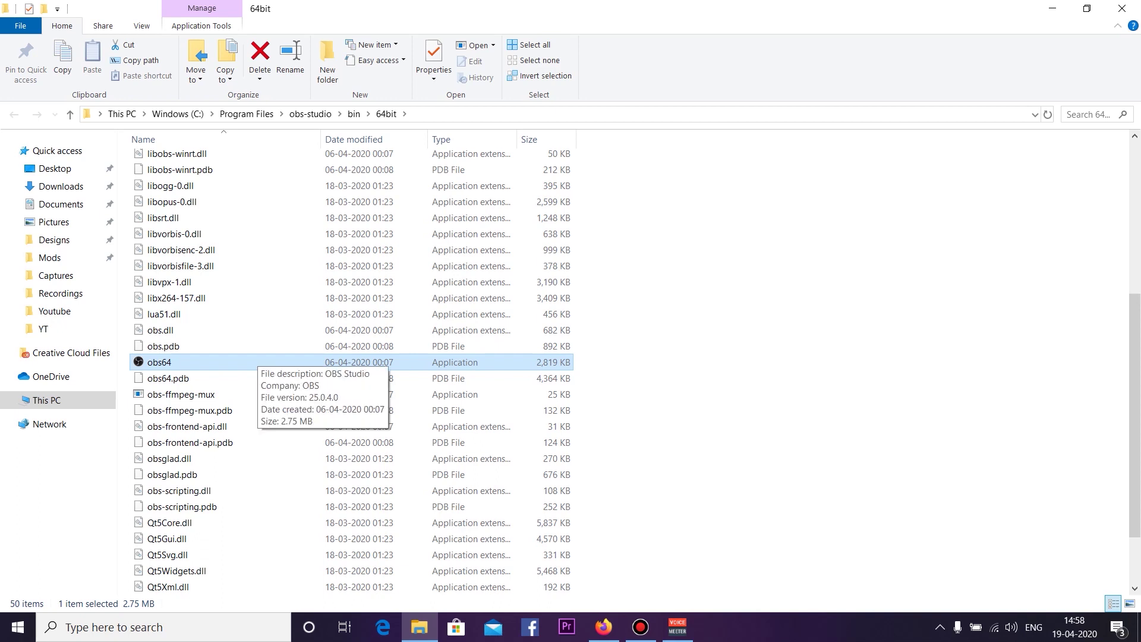
# Set the obs64 application to run in compatibility mode for Windows 7, and apply the change to its properties.
pyautogui.rightClick(232, 362)
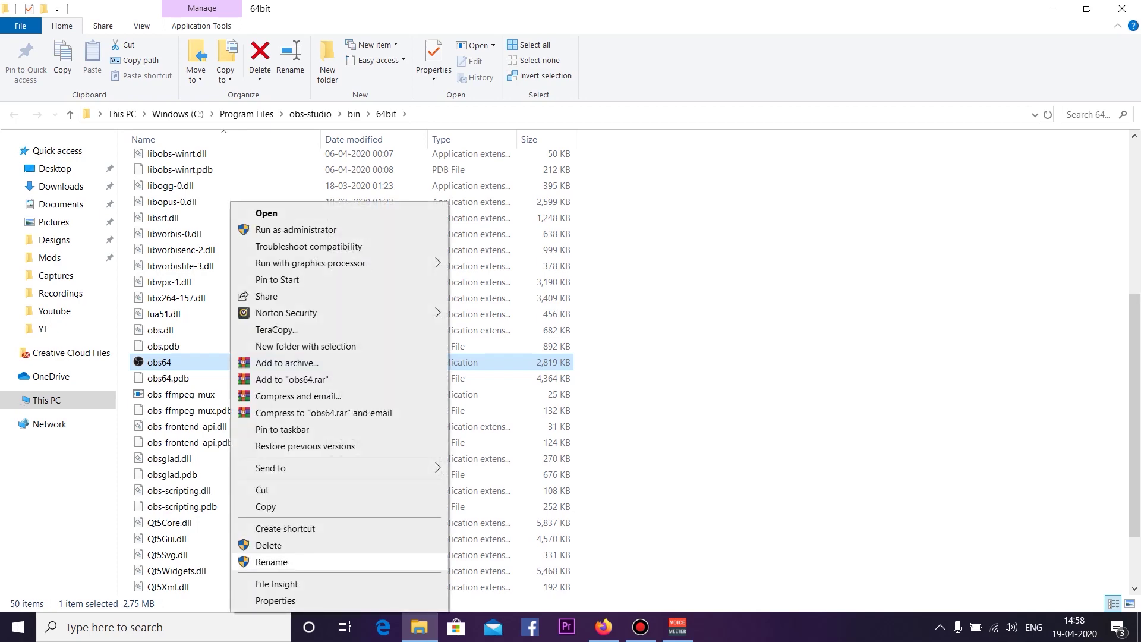
pyautogui.click(275, 600)
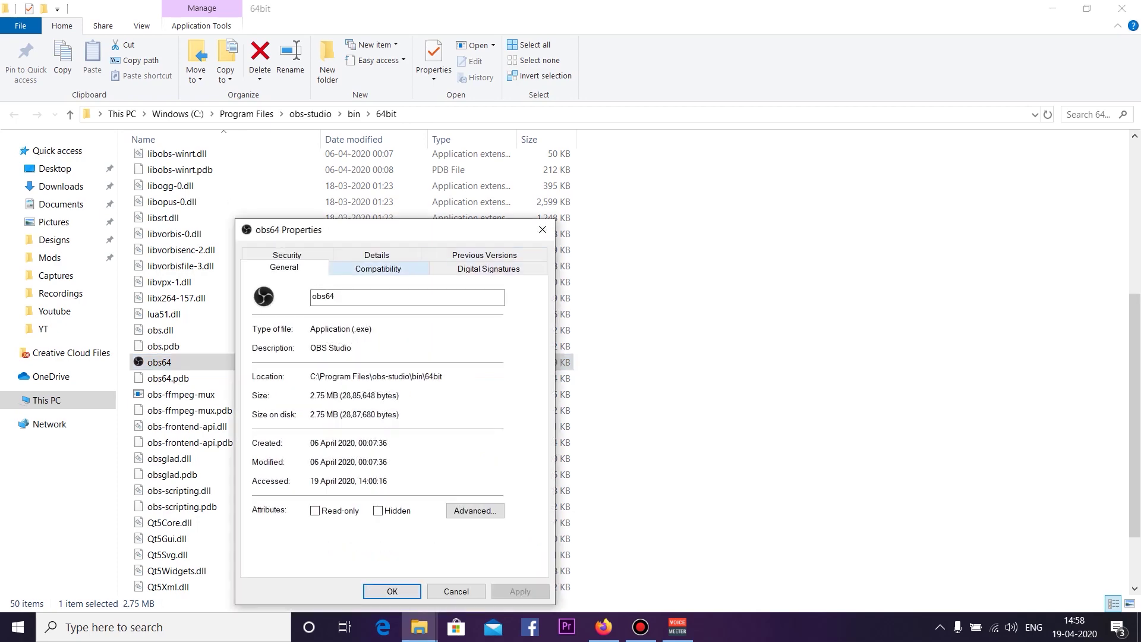
pyautogui.click(378, 268)
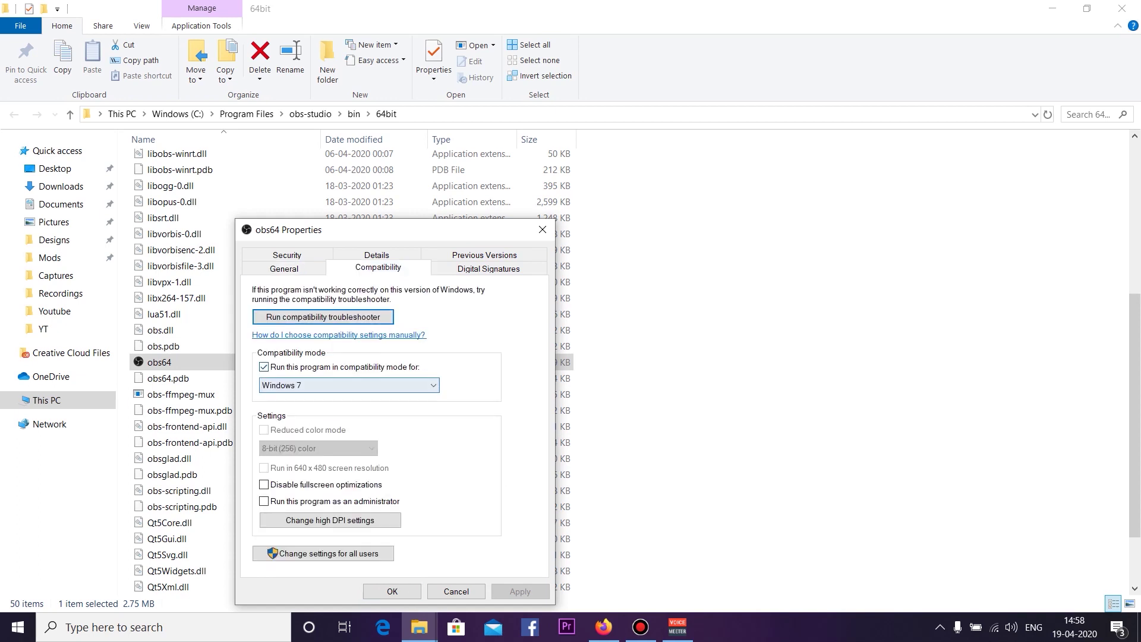
pyautogui.click(264, 367)
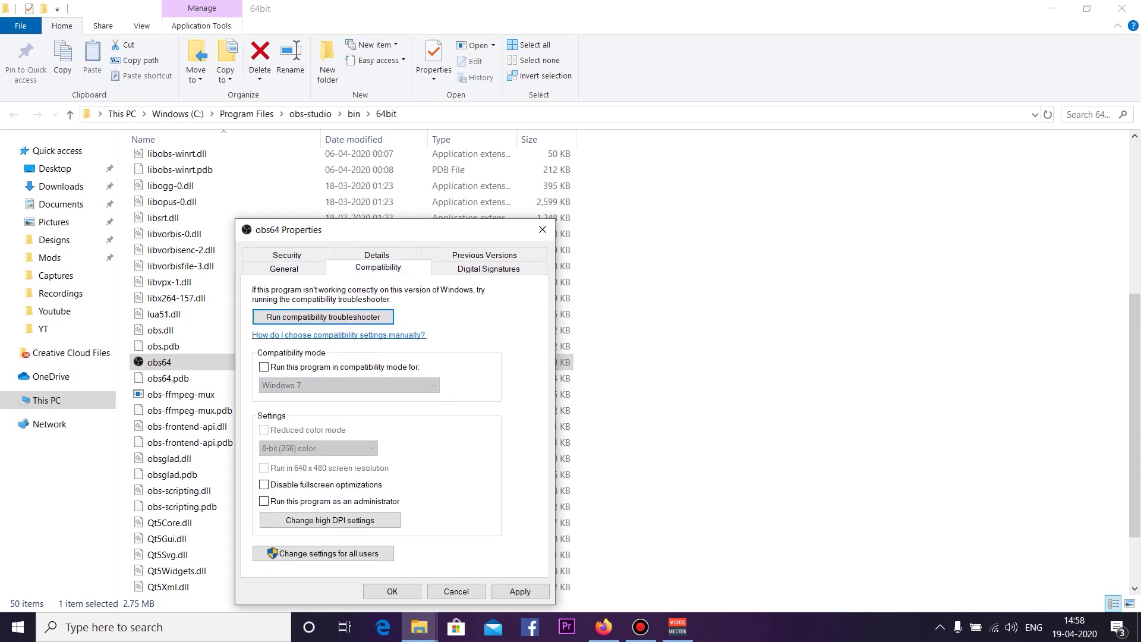
pyautogui.click(263, 367)
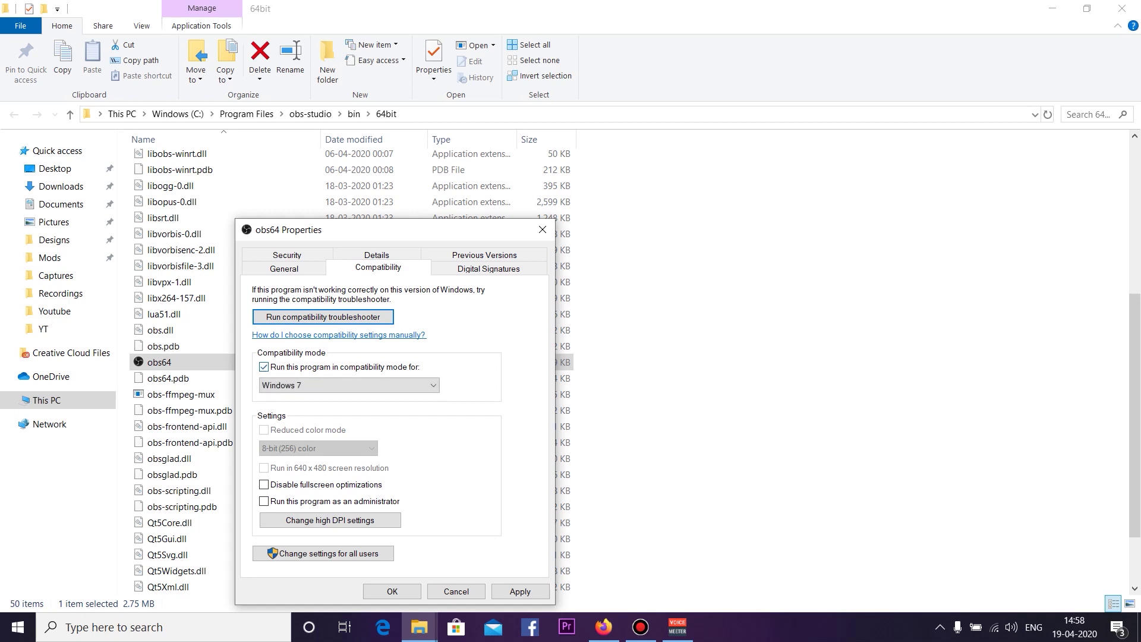
pyautogui.click(349, 385)
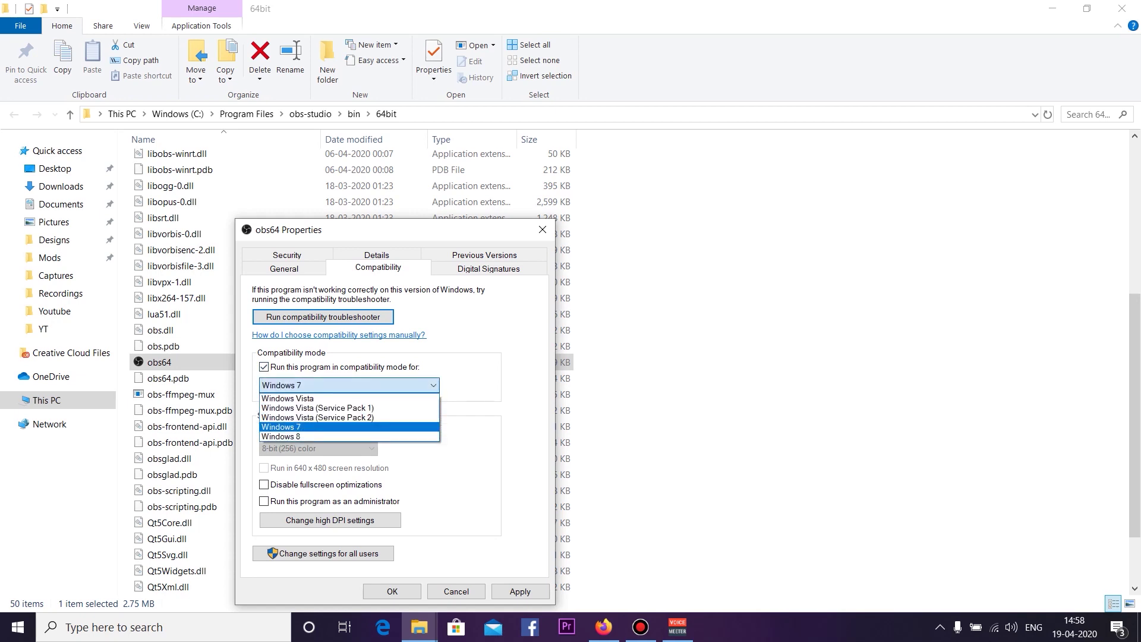
pyautogui.click(349, 428)
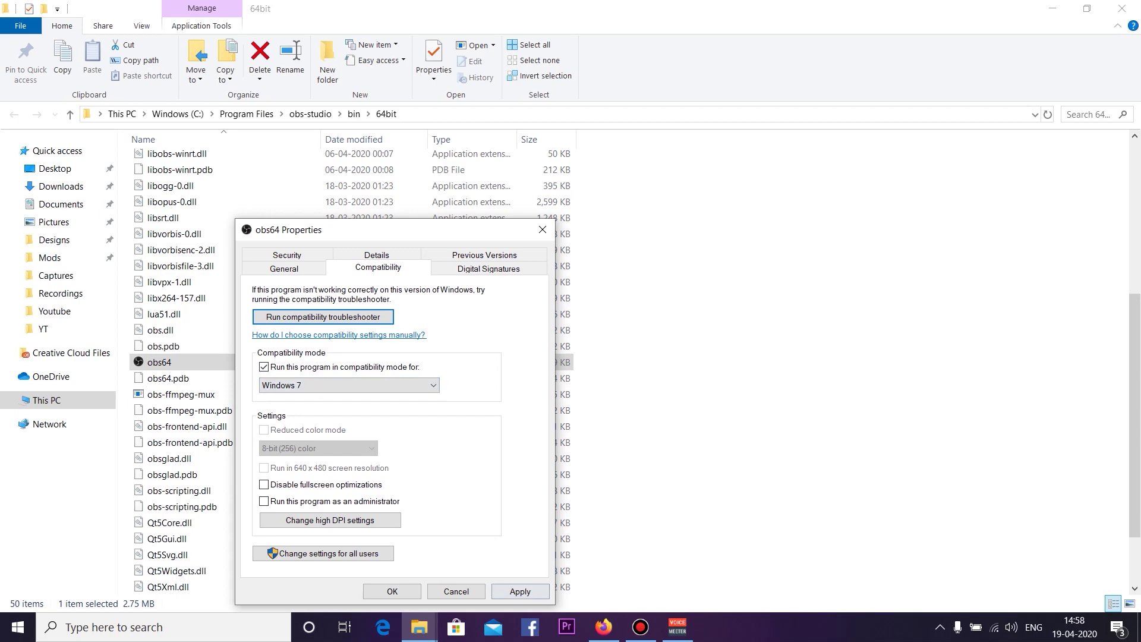
pyautogui.click(520, 592)
pyautogui.click(393, 592)
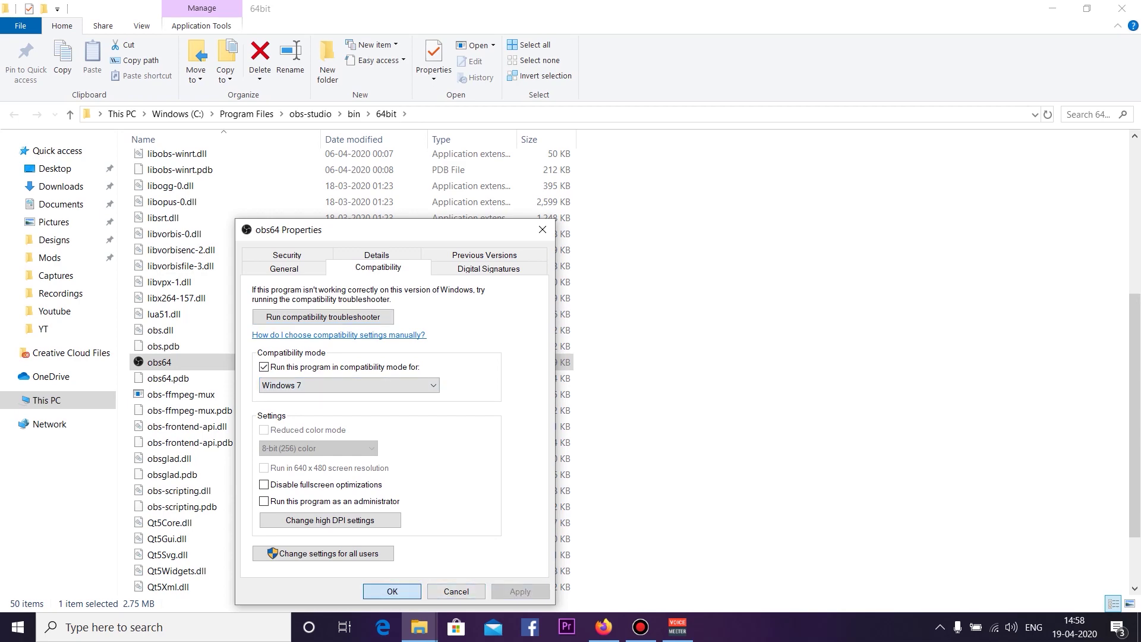
# Launch OBS Studio from the desktop, check the preview of the Display Capture source in Scene 2, and minimize the program.
pyautogui.click(1052, 8)
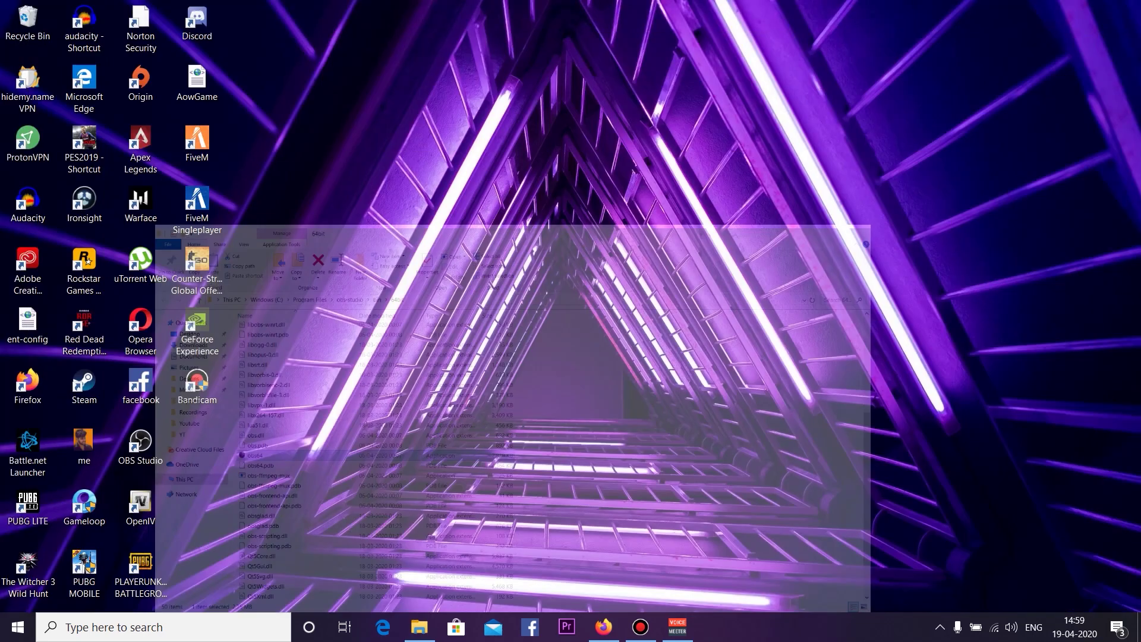
pyautogui.doubleClick(140, 447)
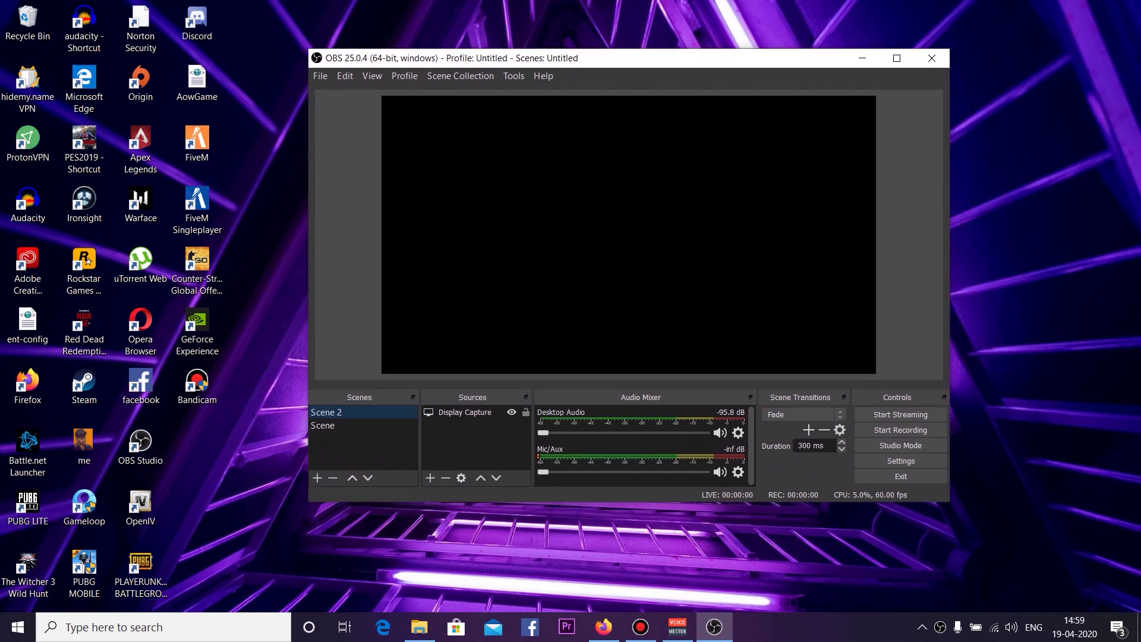
pyautogui.click(465, 412)
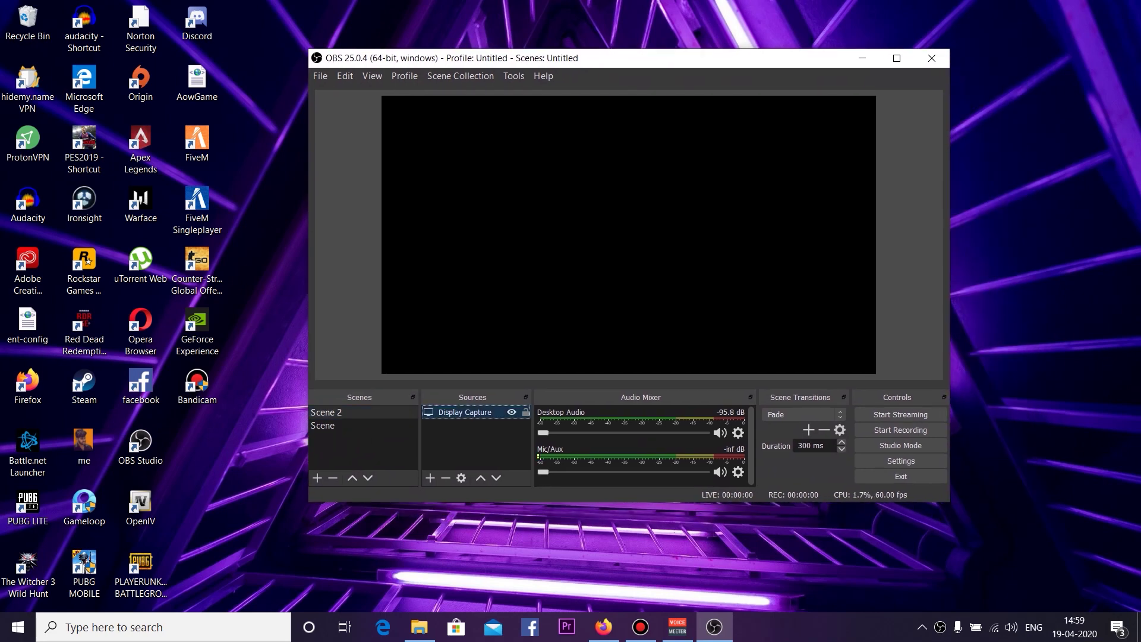
pyautogui.moveTo(629, 58); pyautogui.dragTo(718, 64)
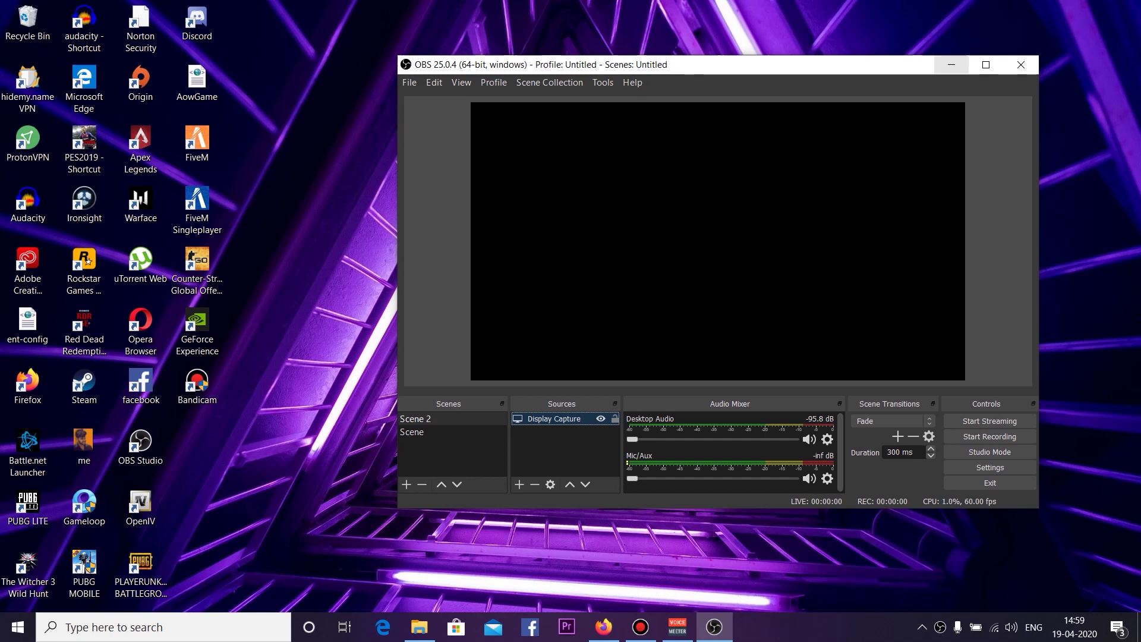
pyautogui.click(951, 64)
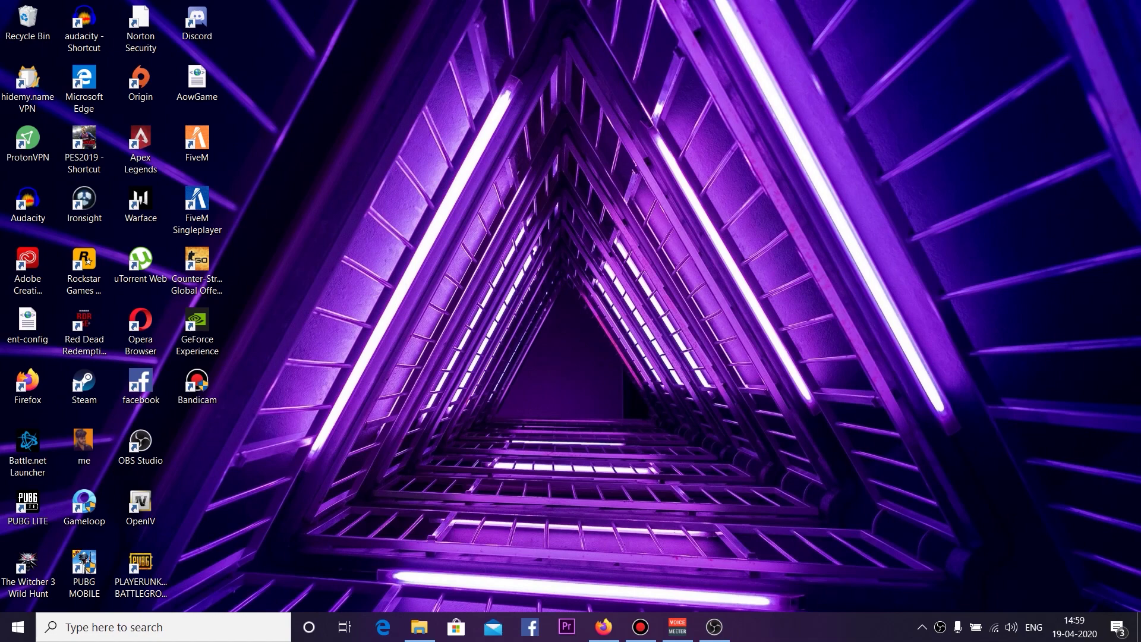
# Search Windows for "nvidia" and open the NVIDIA Control Panel.
pyautogui.click(149, 627)
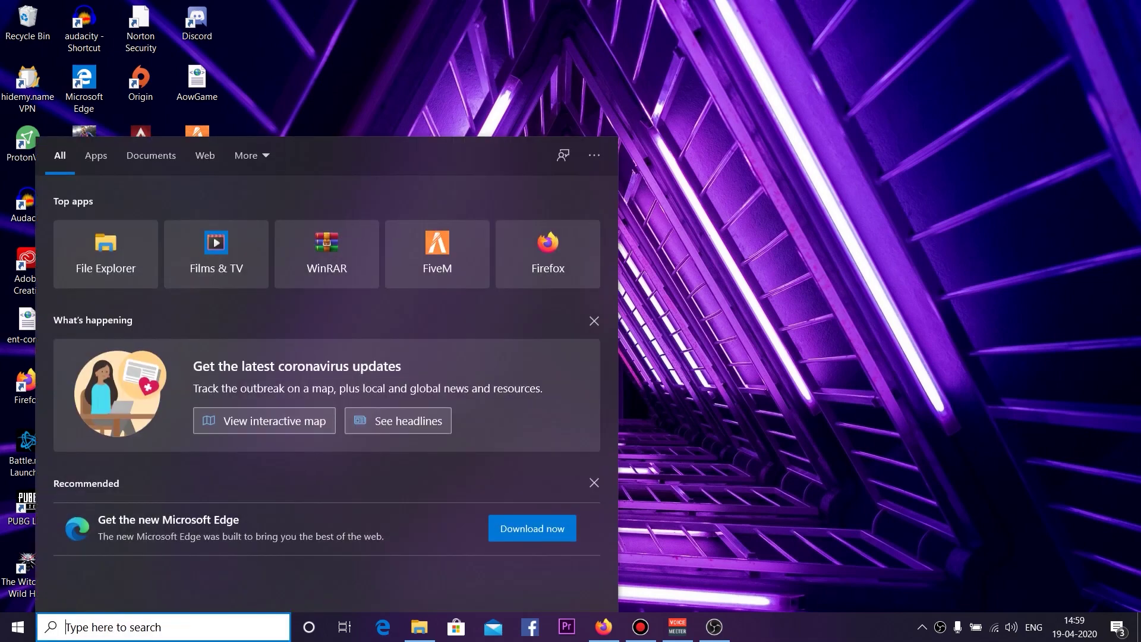
pyautogui.write('nvidia')
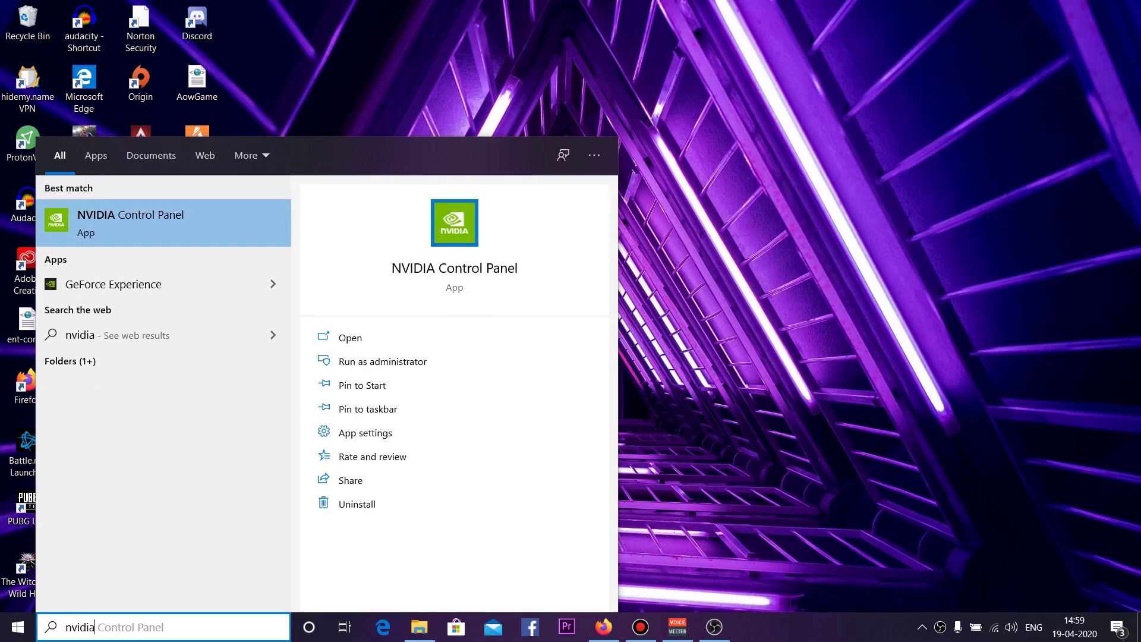
pyautogui.click(163, 222)
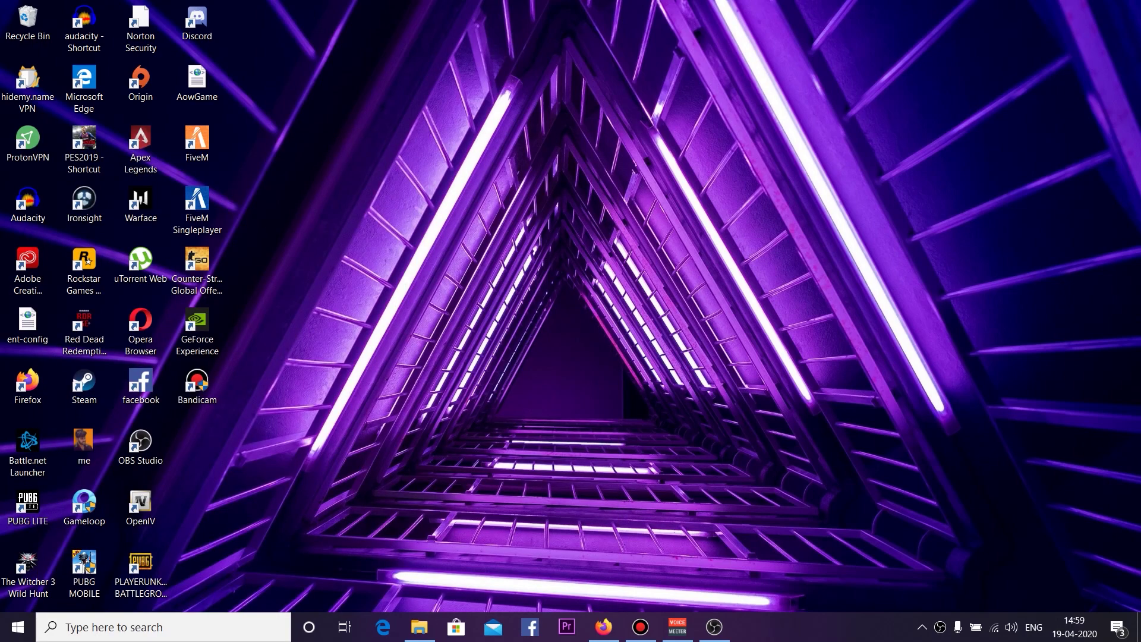
pyautogui.rightClick(876, 233)
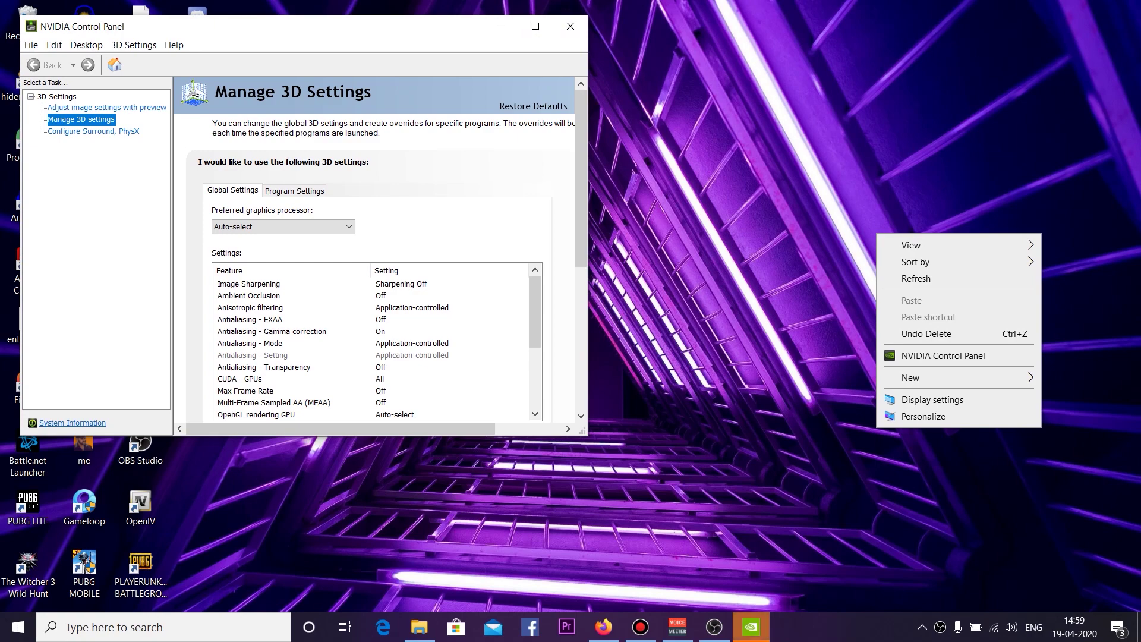
pyautogui.click(116, 64)
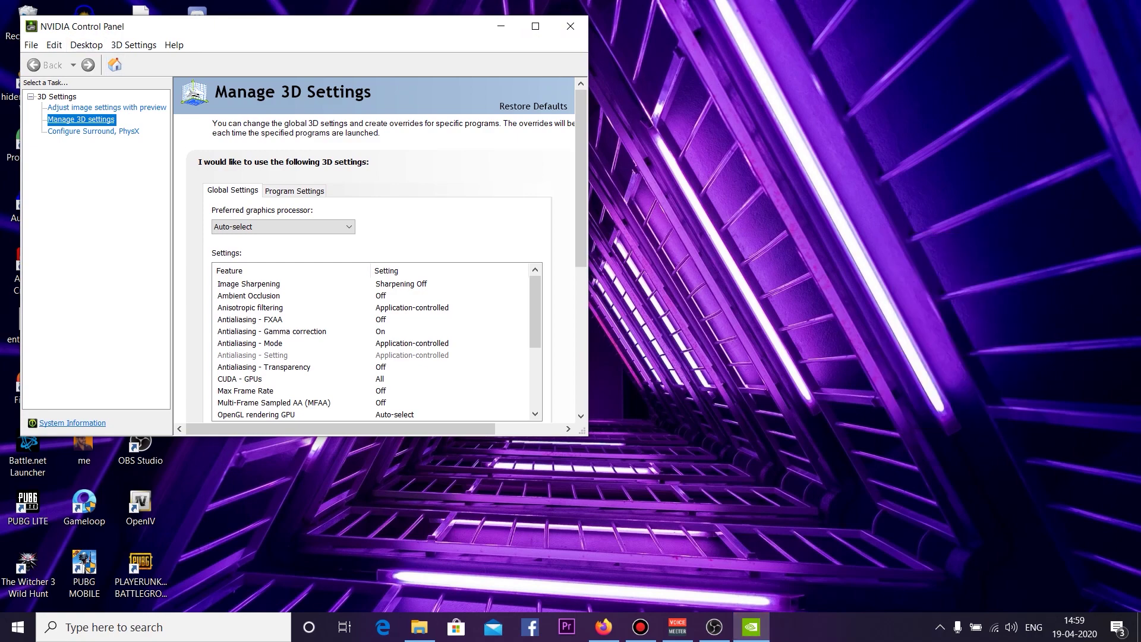
# In the program-specific 3D settings, choose OBS Studio (bin/64bit/obs64.exe) as the program to customize.
pyautogui.click(294, 190)
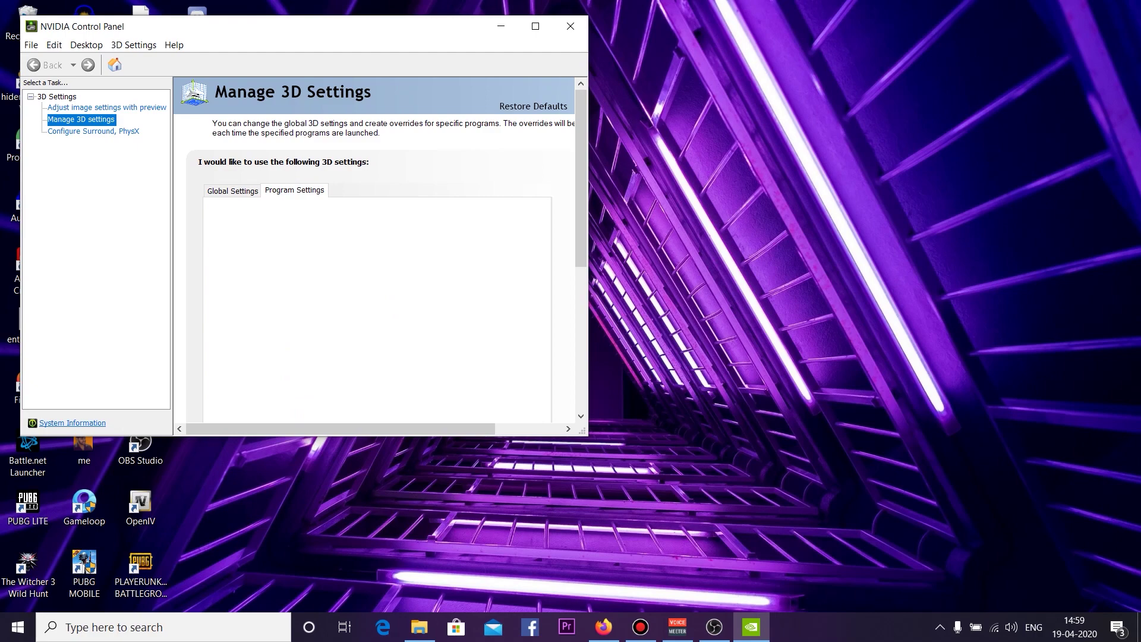
pyautogui.click(283, 226)
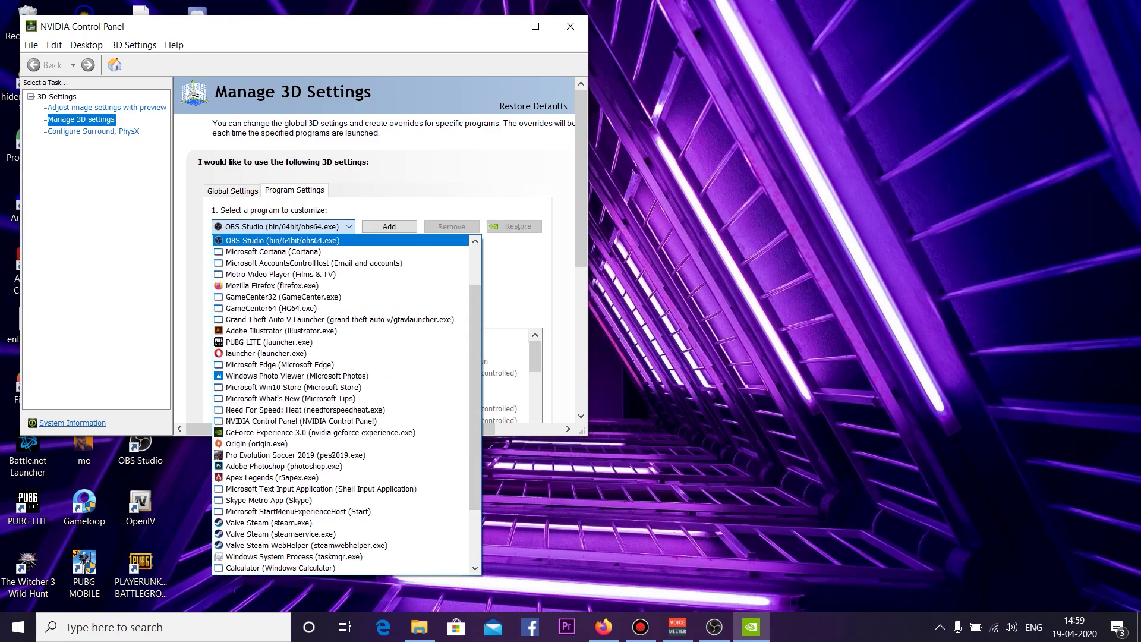
pyautogui.click(283, 227)
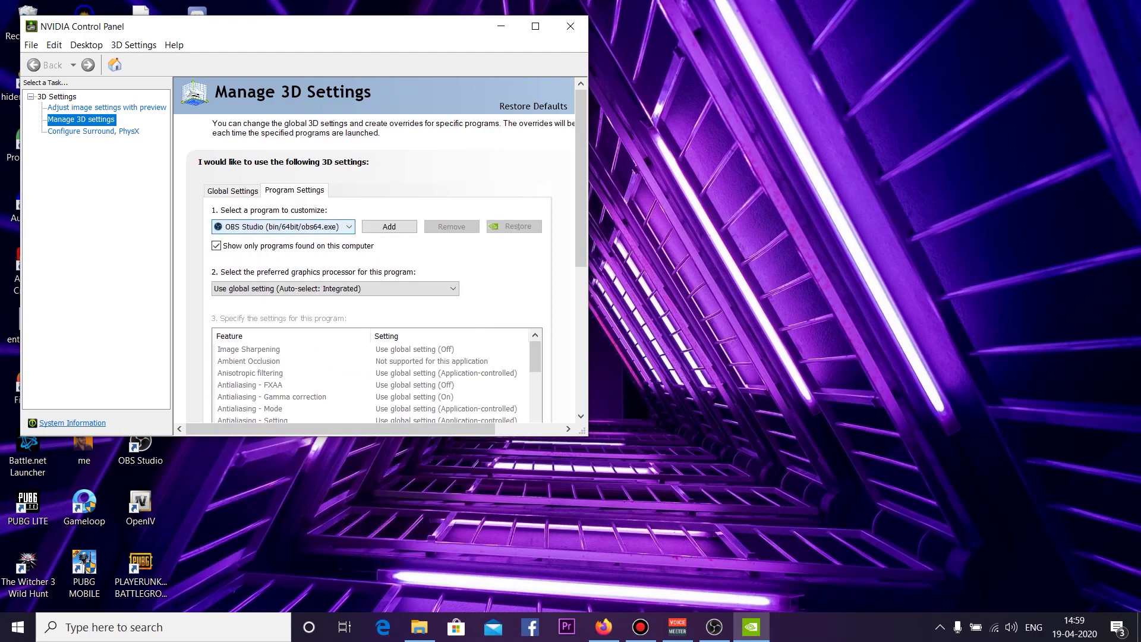
pyautogui.press('Tab')
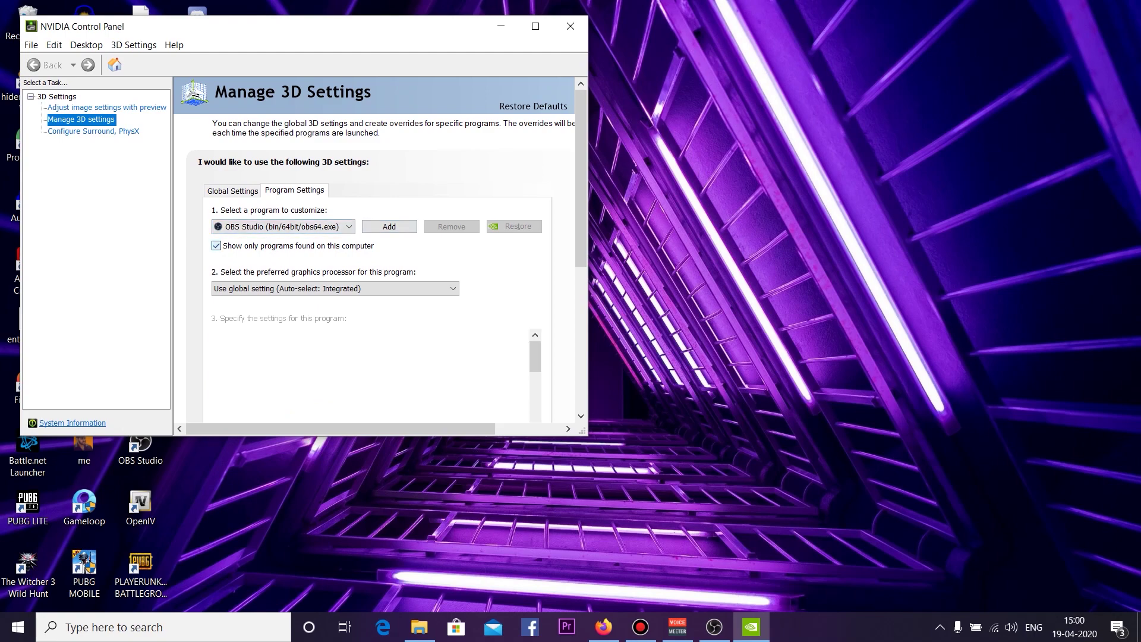
pyautogui.press('space')
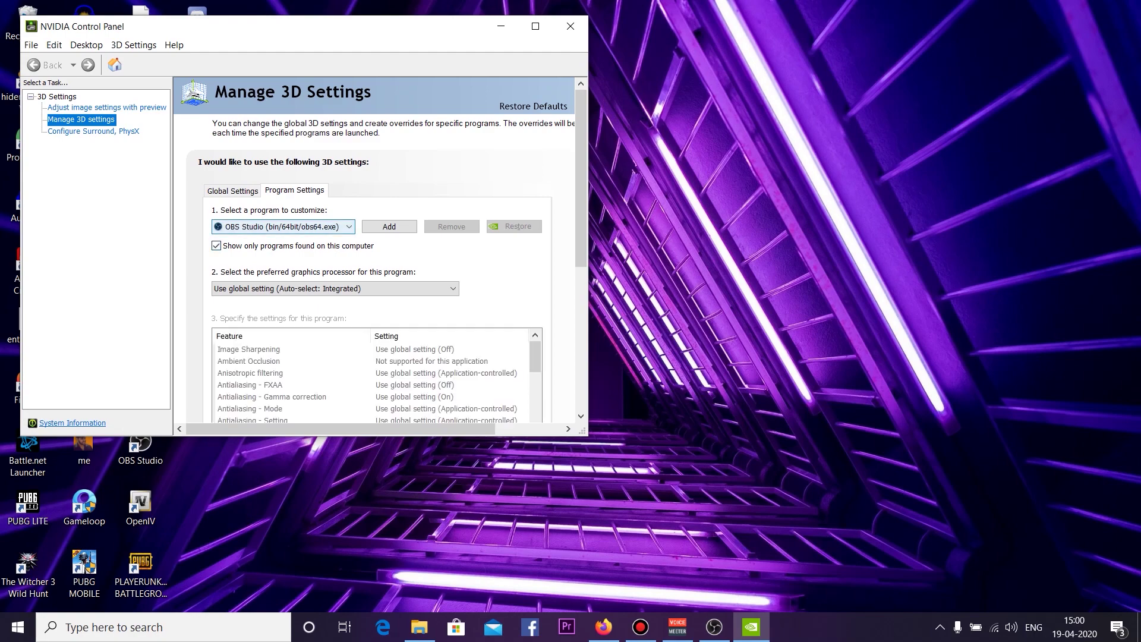
pyautogui.click(283, 226)
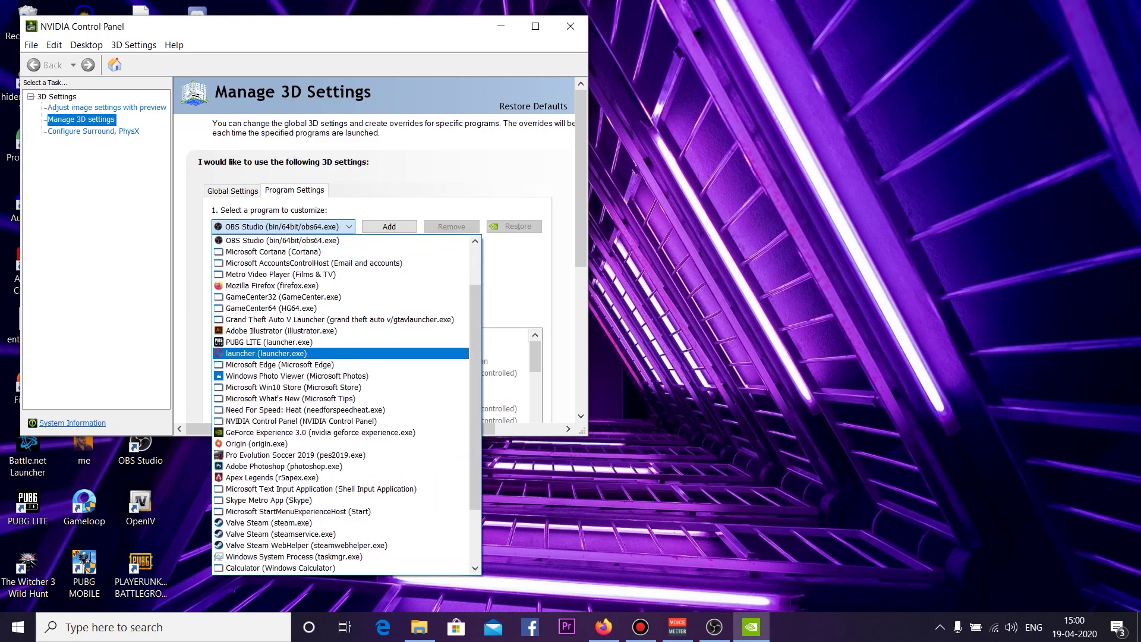
pyautogui.click(282, 240)
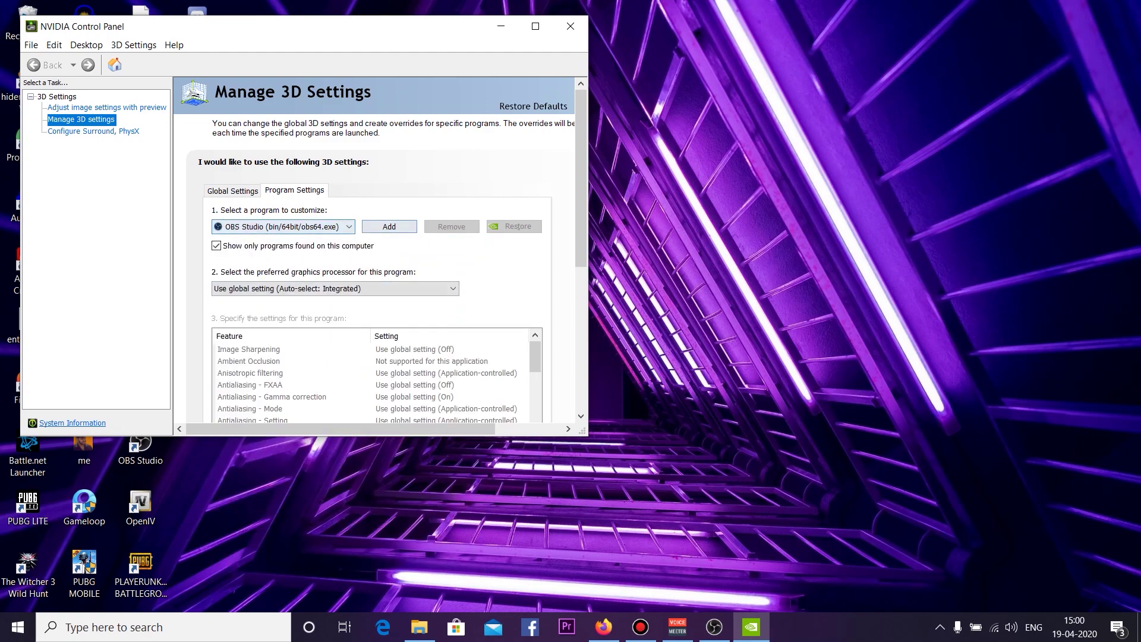
# Review the preferred graphics processor choices for OBS Studio, discard any pending change, and close the NVIDIA Control Panel.
pyautogui.click(335, 288)
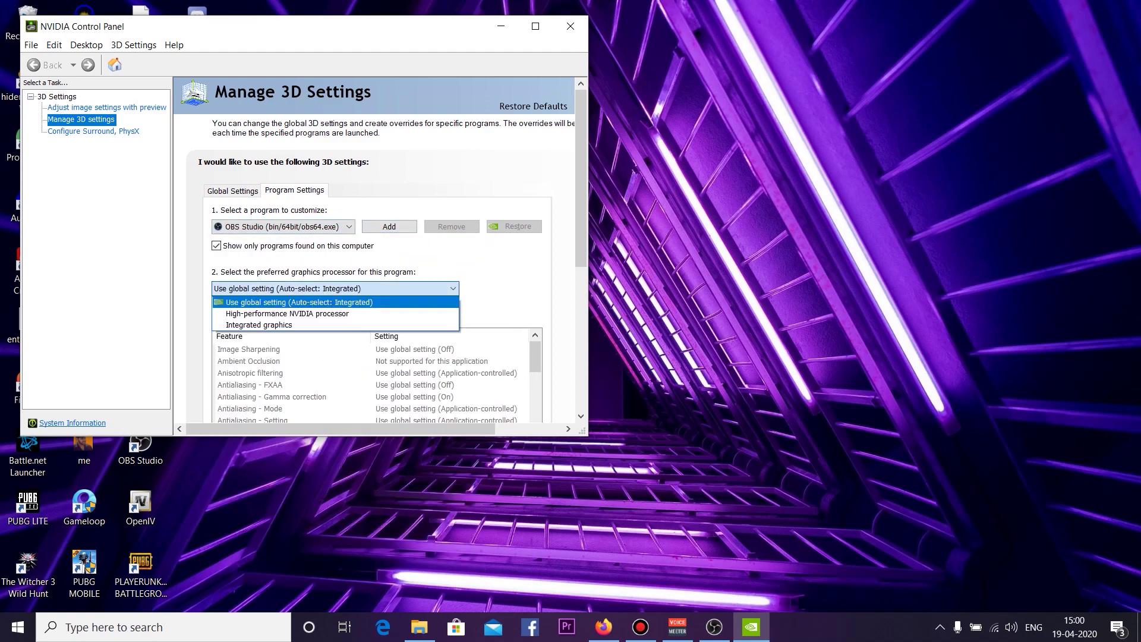
pyautogui.press('Down')
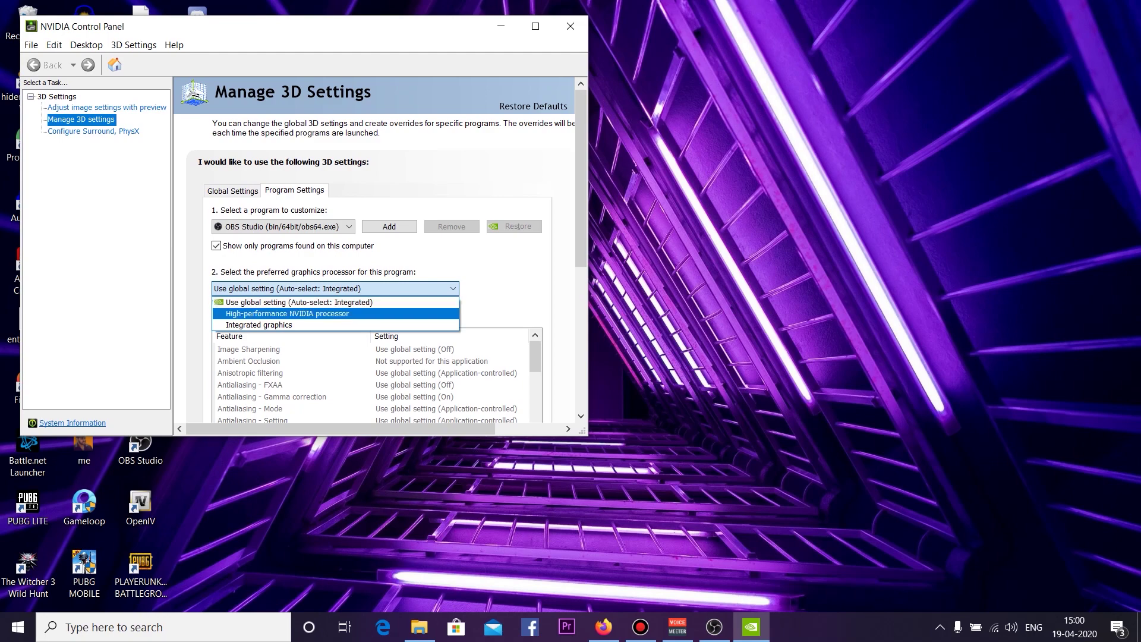
pyautogui.press('Up')
pyautogui.press('Return')
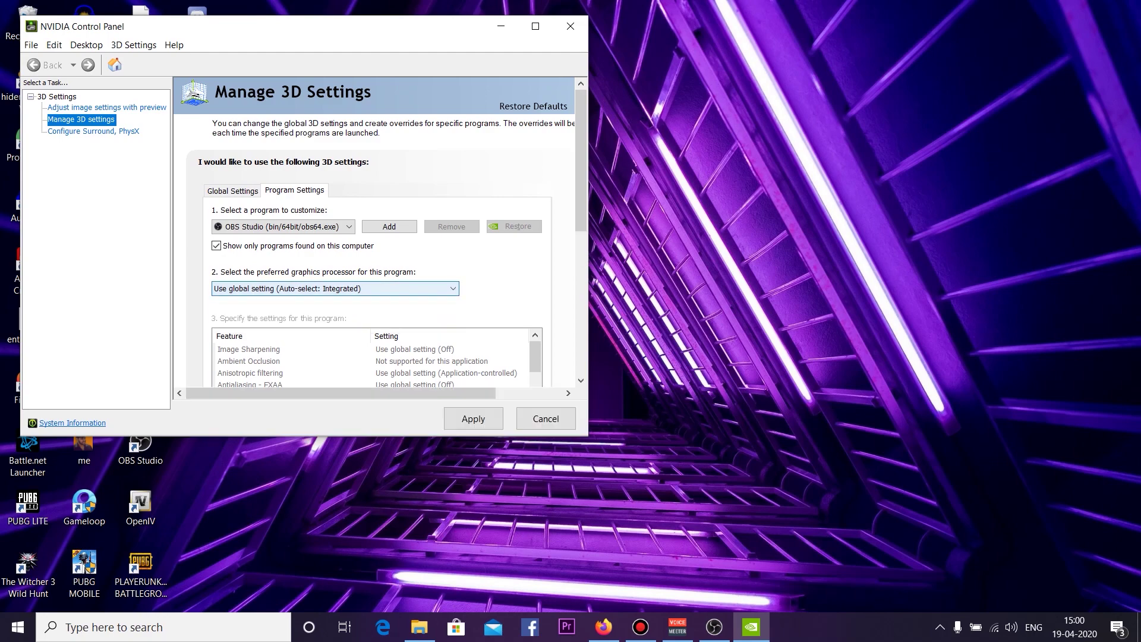
pyautogui.hotkey('alt', 'Down')
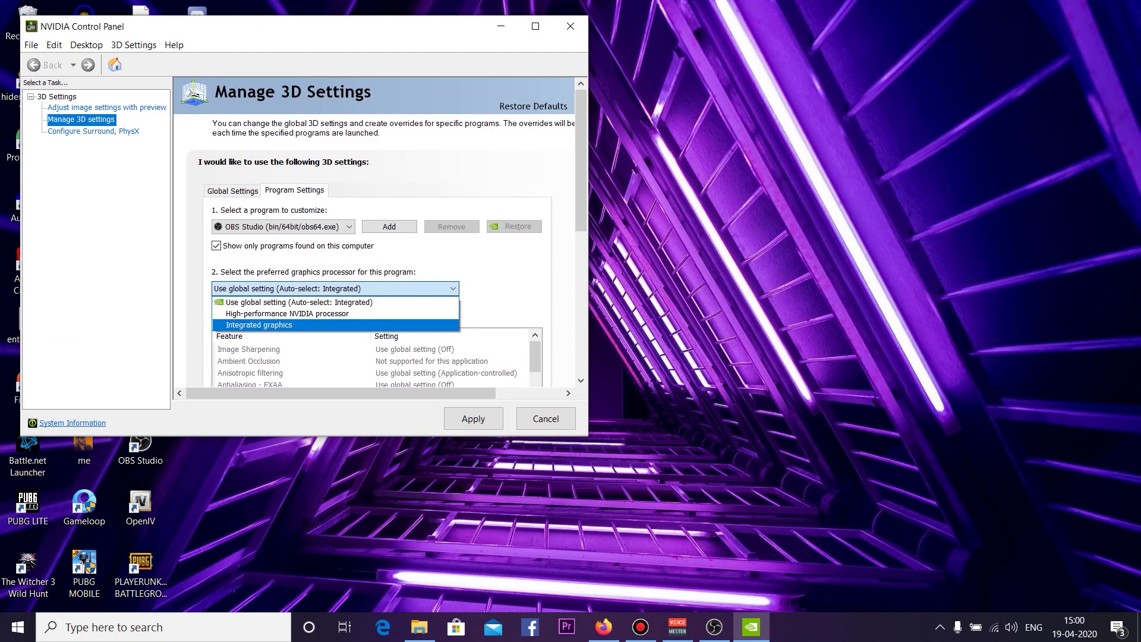
pyautogui.press('Up')
pyautogui.press('Up')
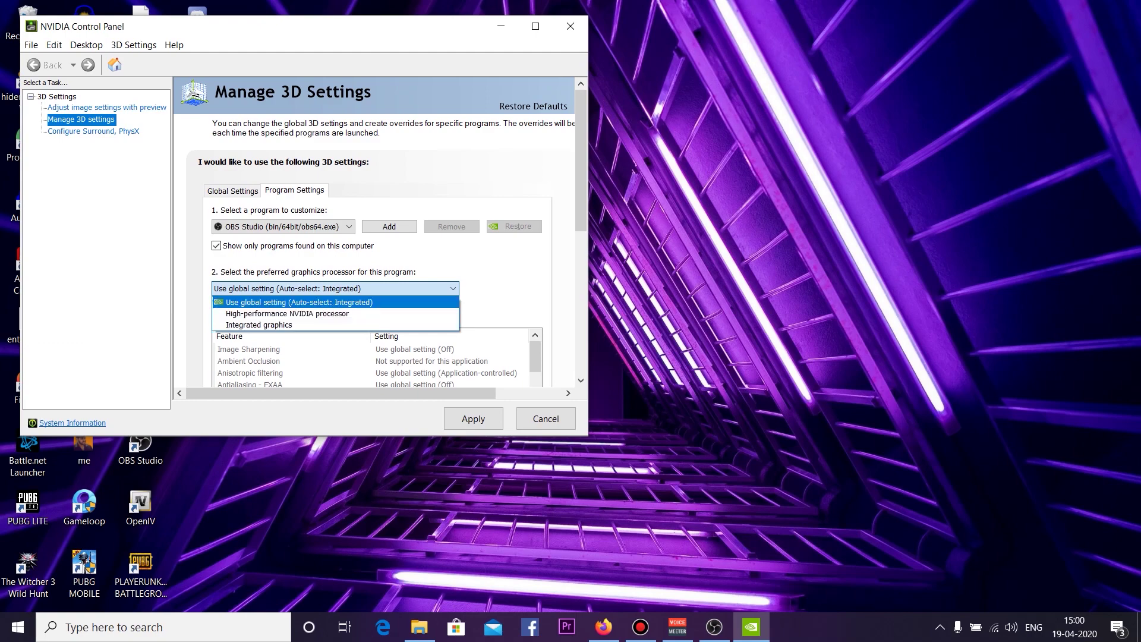
pyautogui.press('Down')
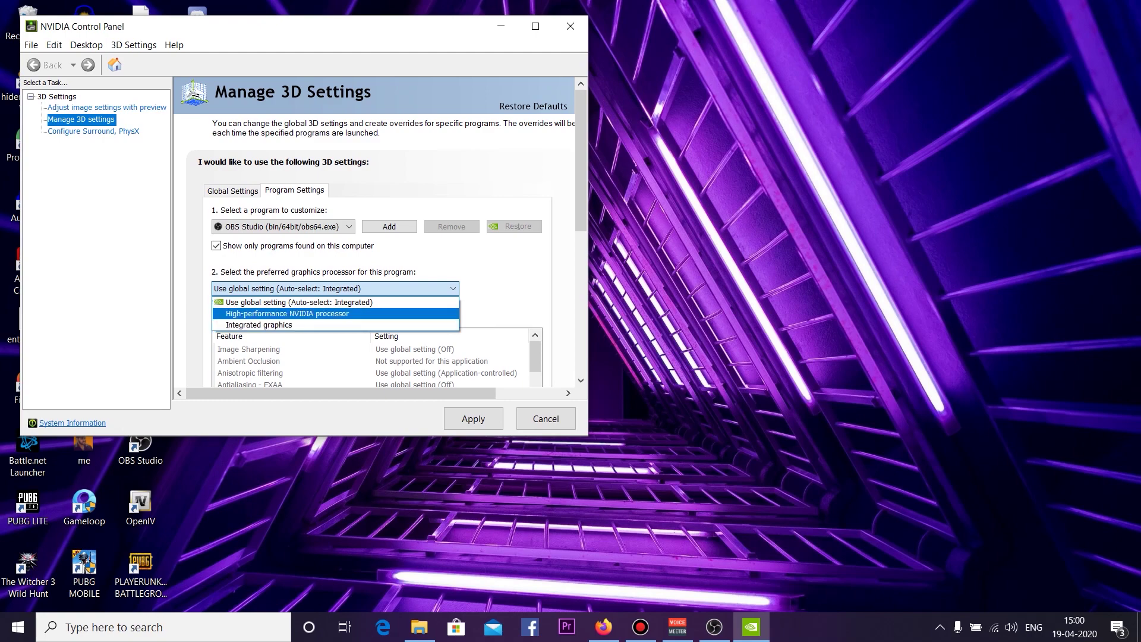
pyautogui.press('Down')
pyautogui.press('Escape')
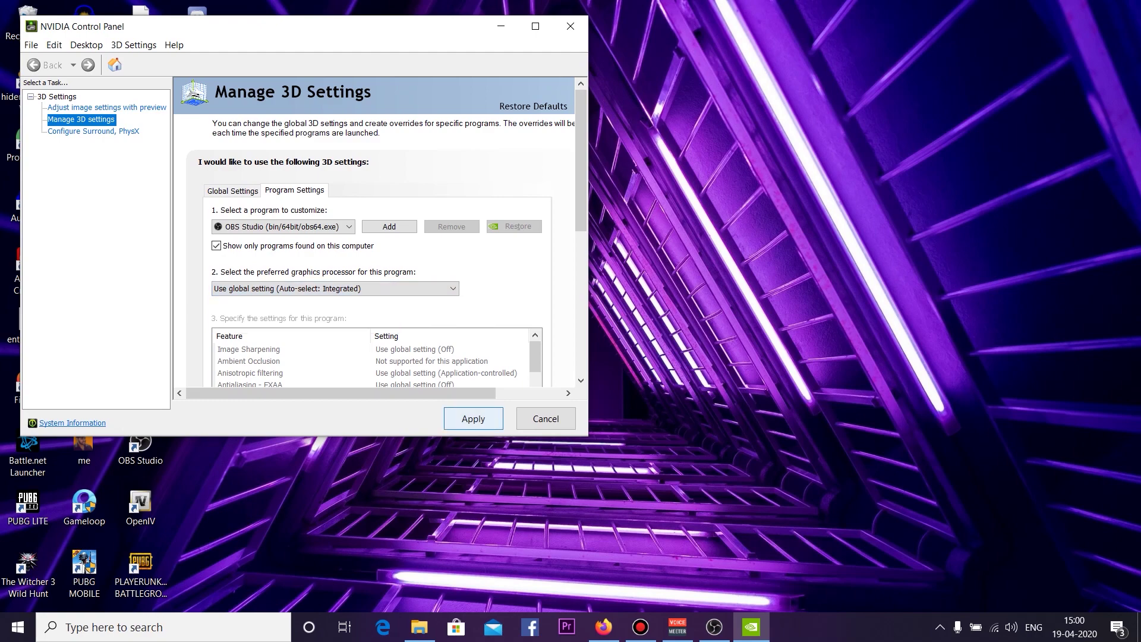
pyautogui.click(544, 419)
pyautogui.click(569, 26)
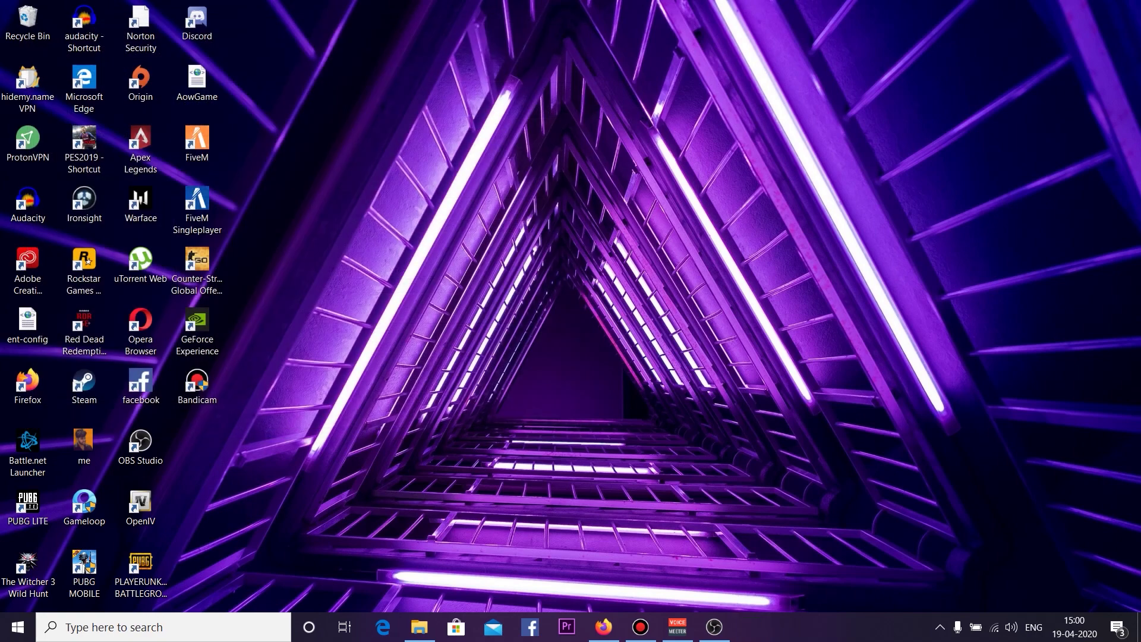
# Launch another OBS Studio instance from the desktop despite the one already running, check its Display Capture preview, and minimize it.
pyautogui.press('Down')
pyautogui.press('Down')
pyautogui.press('Down')
pyautogui.press('Up')
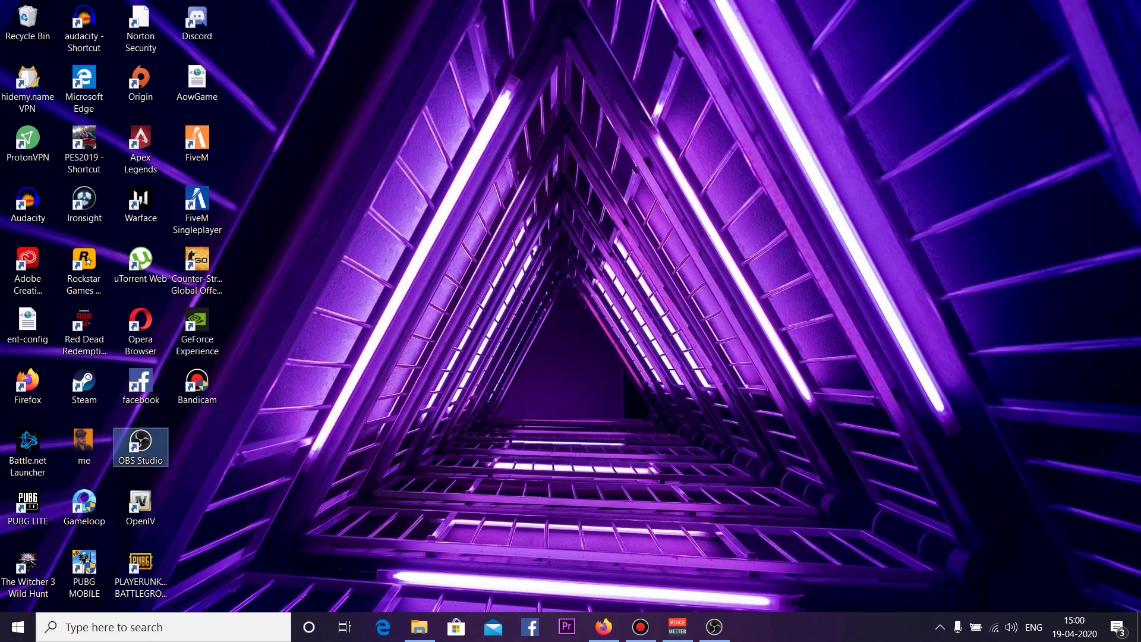
pyautogui.press('F2')
pyautogui.press('Escape')
pyautogui.press('Return')
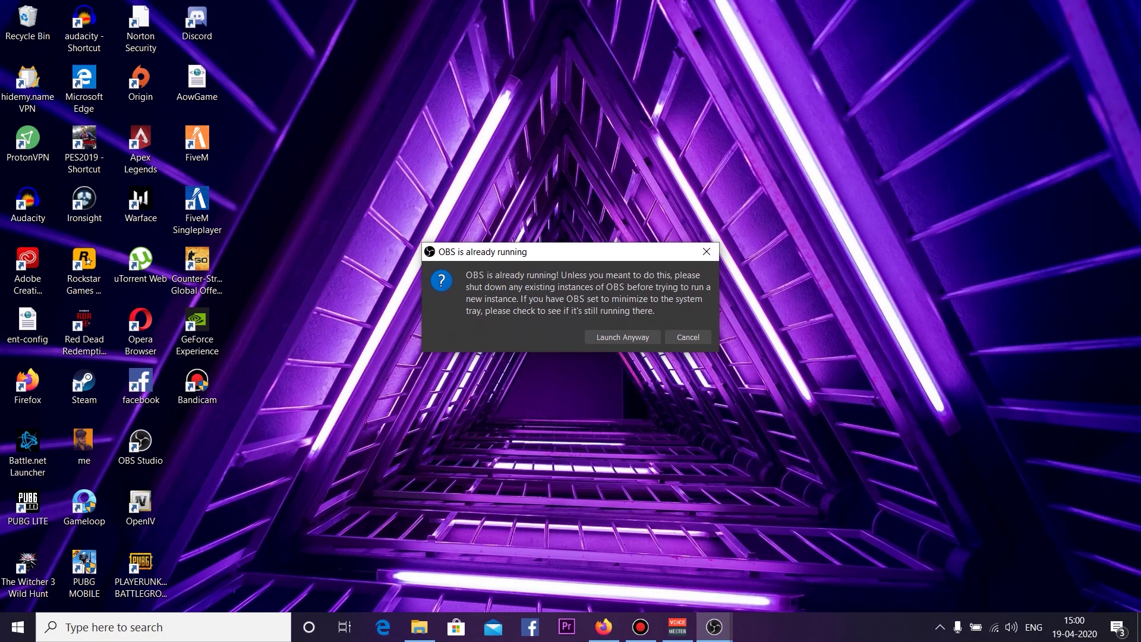
pyautogui.click(622, 337)
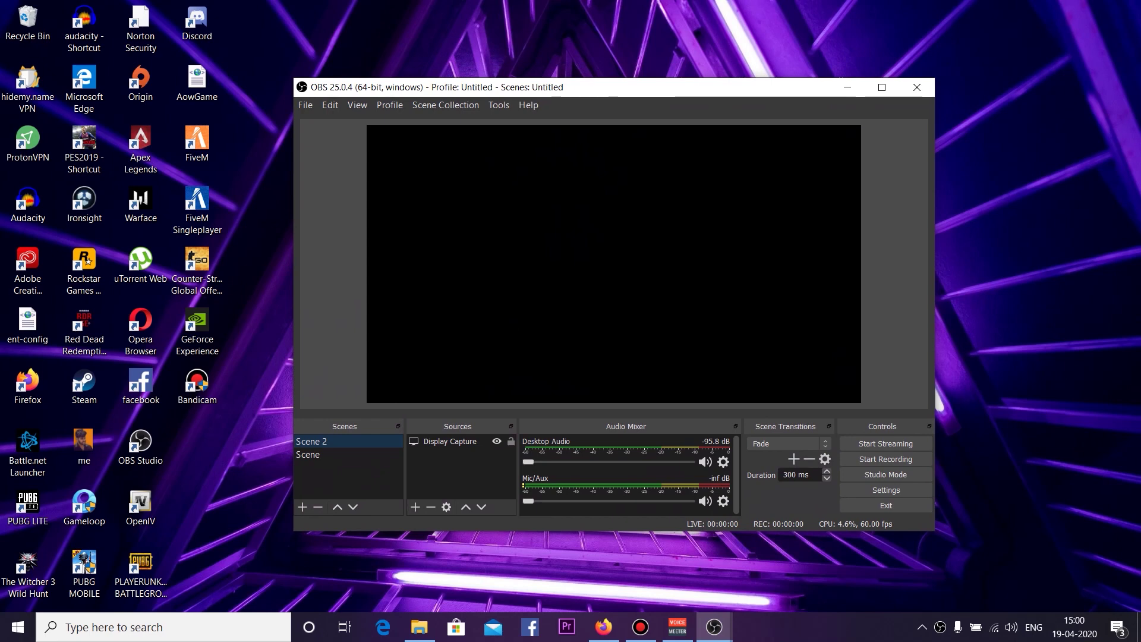
pyautogui.moveTo(701, 87); pyautogui.dragTo(713, 80)
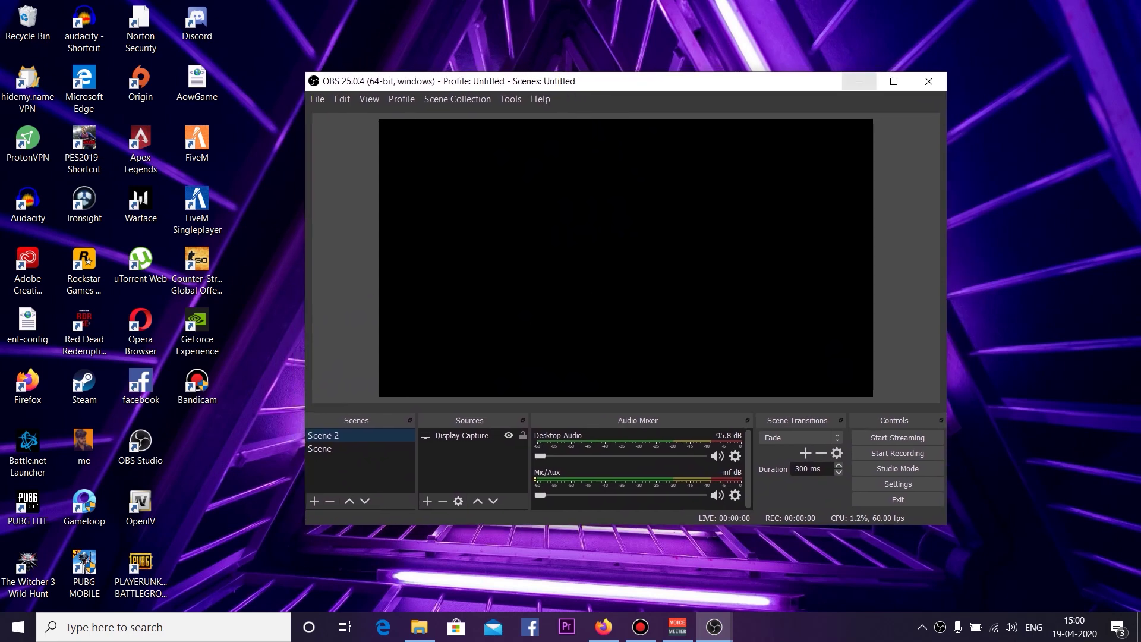
pyautogui.click(858, 81)
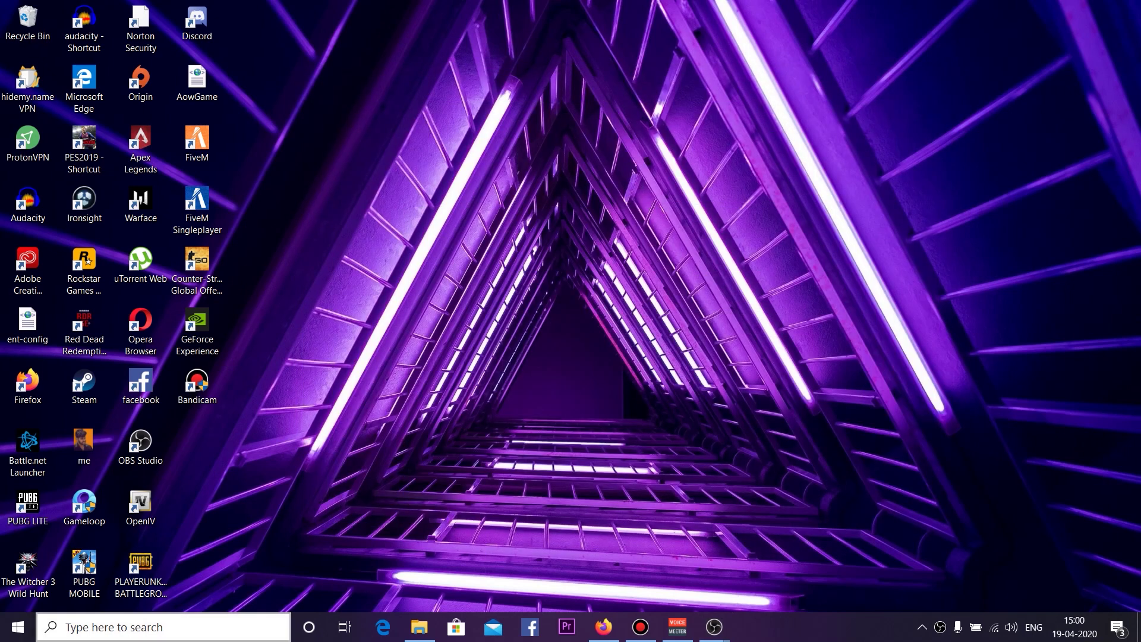
# Search Windows for "displa", open Display settings, and go to the Graphics settings page.
pyautogui.click(140, 627)
pyautogui.write('displa')
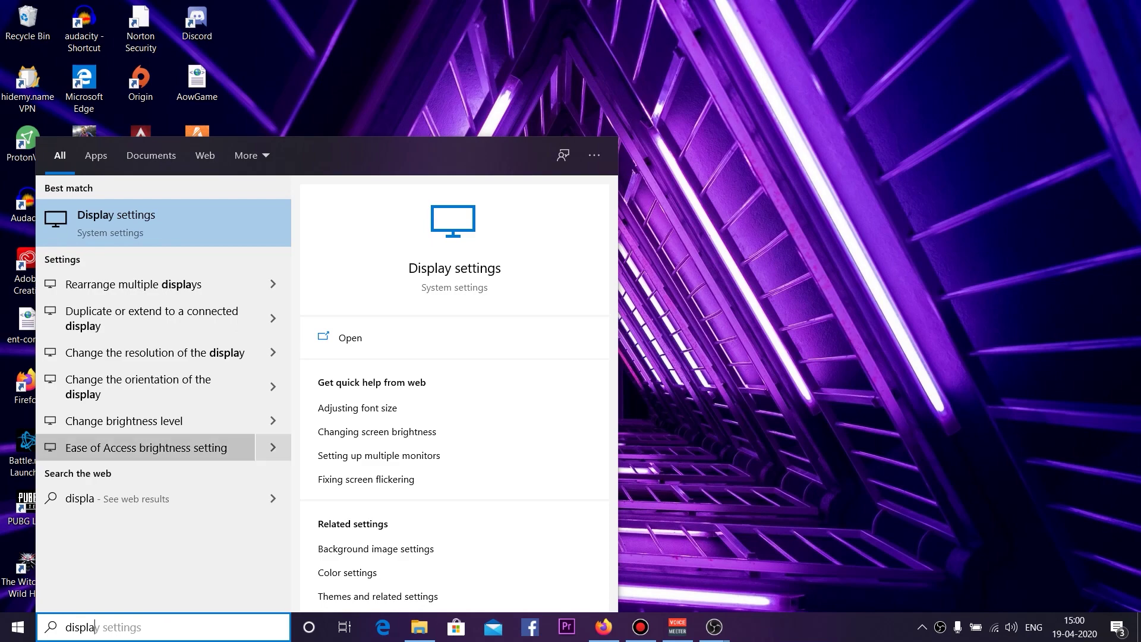
pyautogui.click(116, 223)
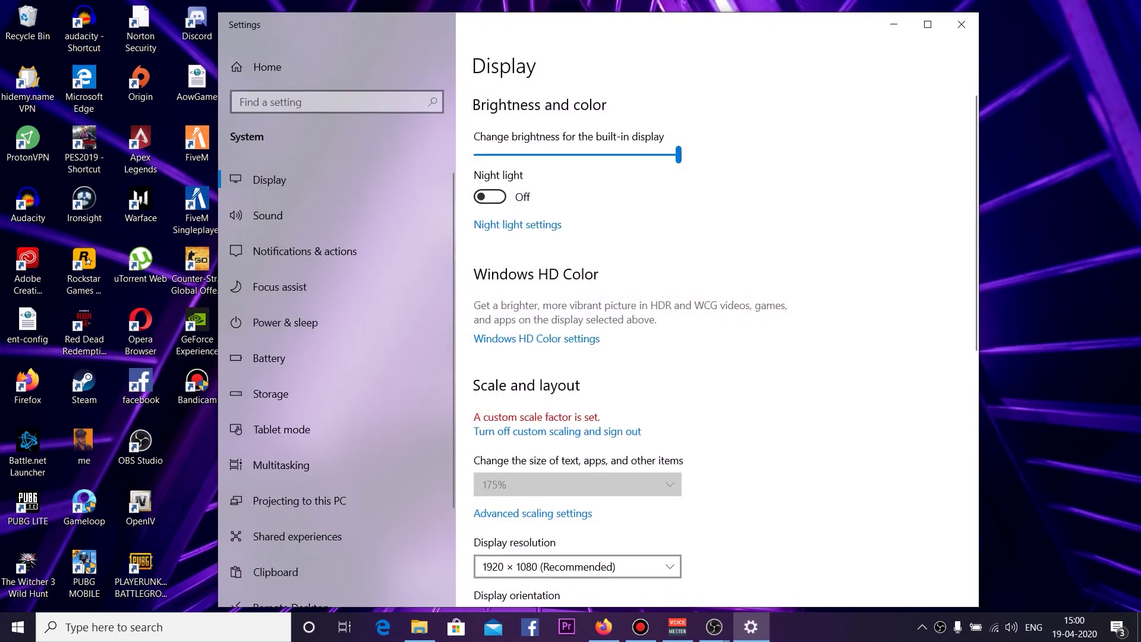
pyautogui.scroll(-10, 713, 356)
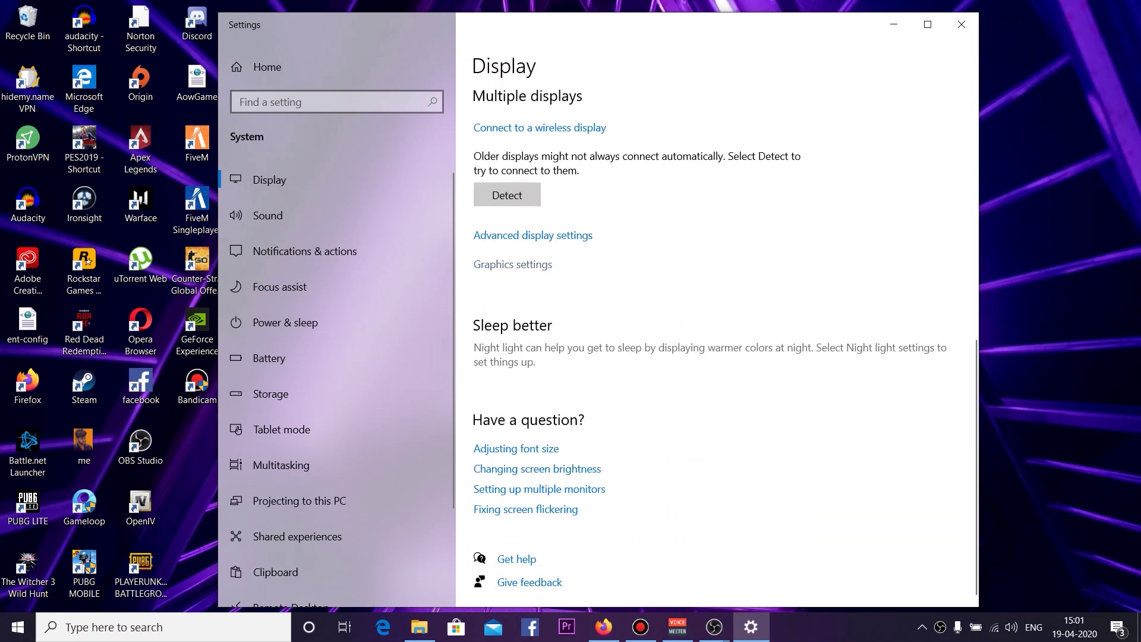
pyautogui.click(513, 264)
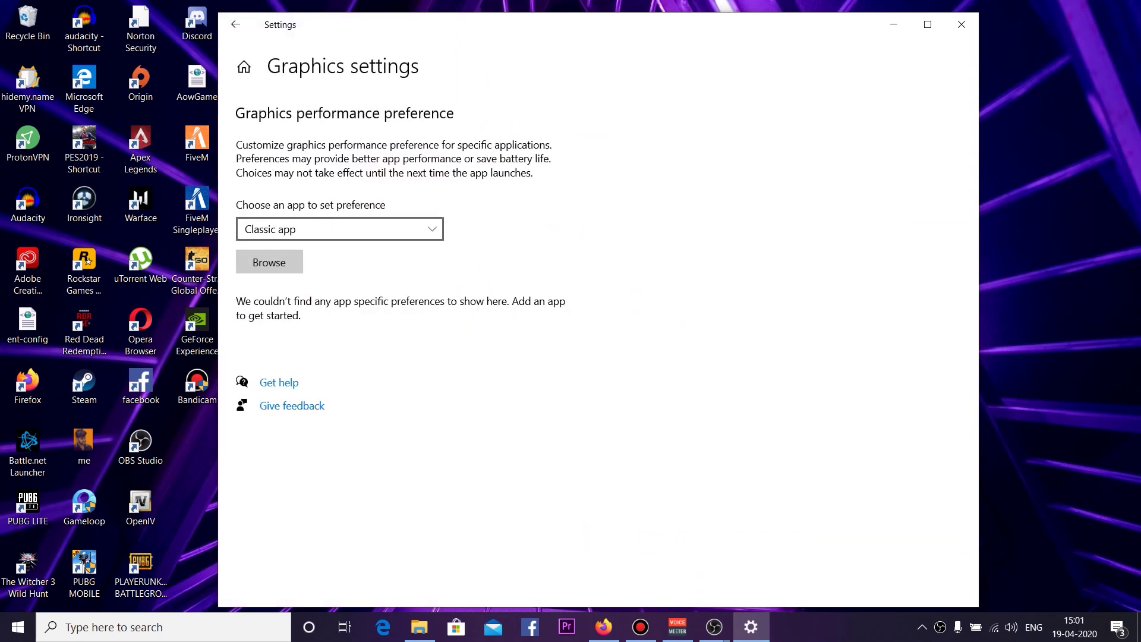
# Add obs64 from the obs-studio/bin/64bit folder as a classic app in the graphics performance preferences.
pyautogui.click(269, 262)
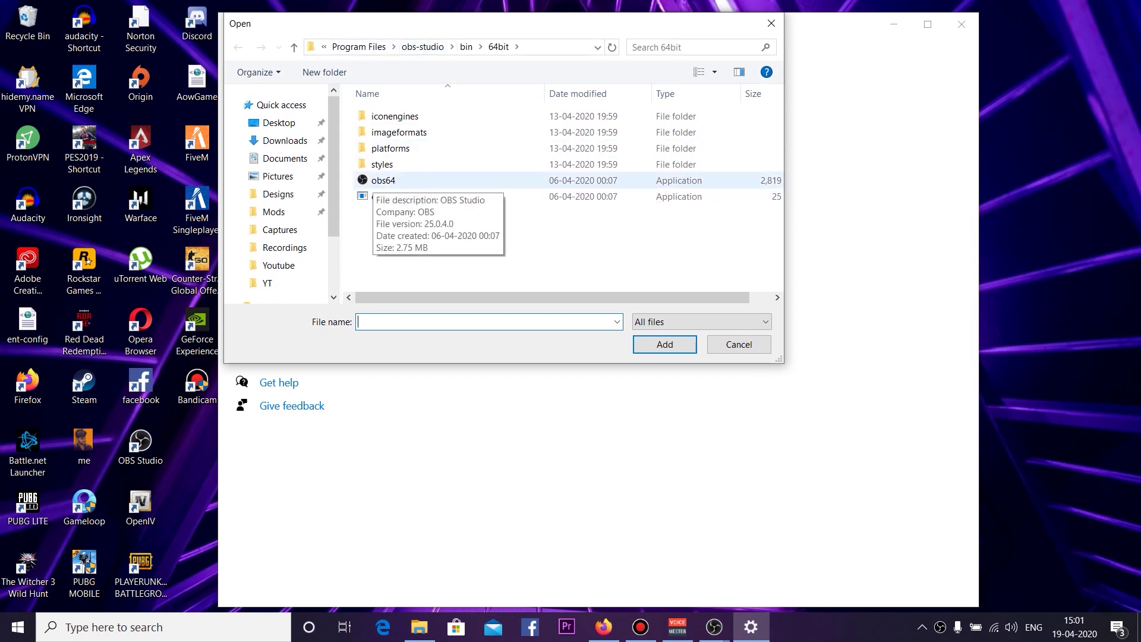
pyautogui.click(383, 180)
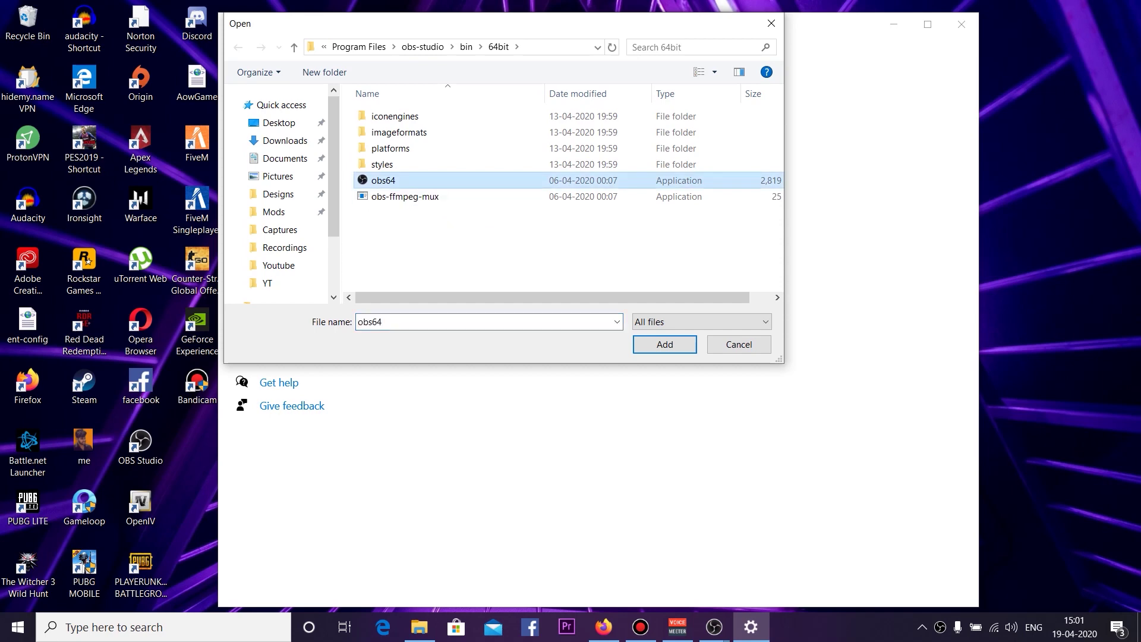
pyautogui.click(664, 344)
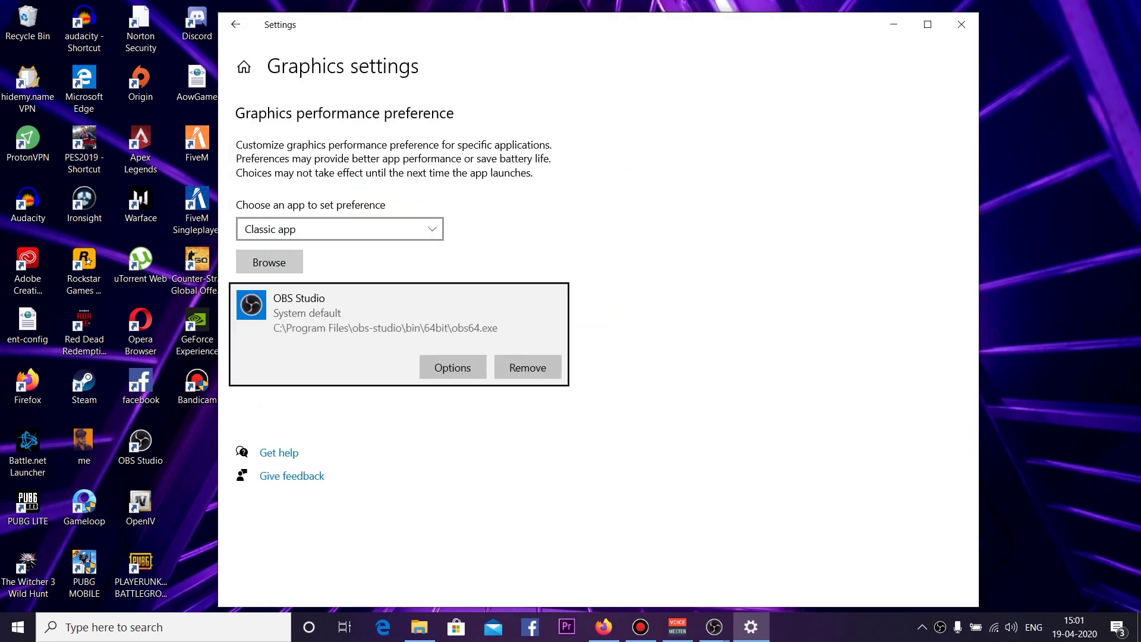
# Set the graphics preference of OBS Studio to Power saving, save it, and close Settings.
pyautogui.click(452, 368)
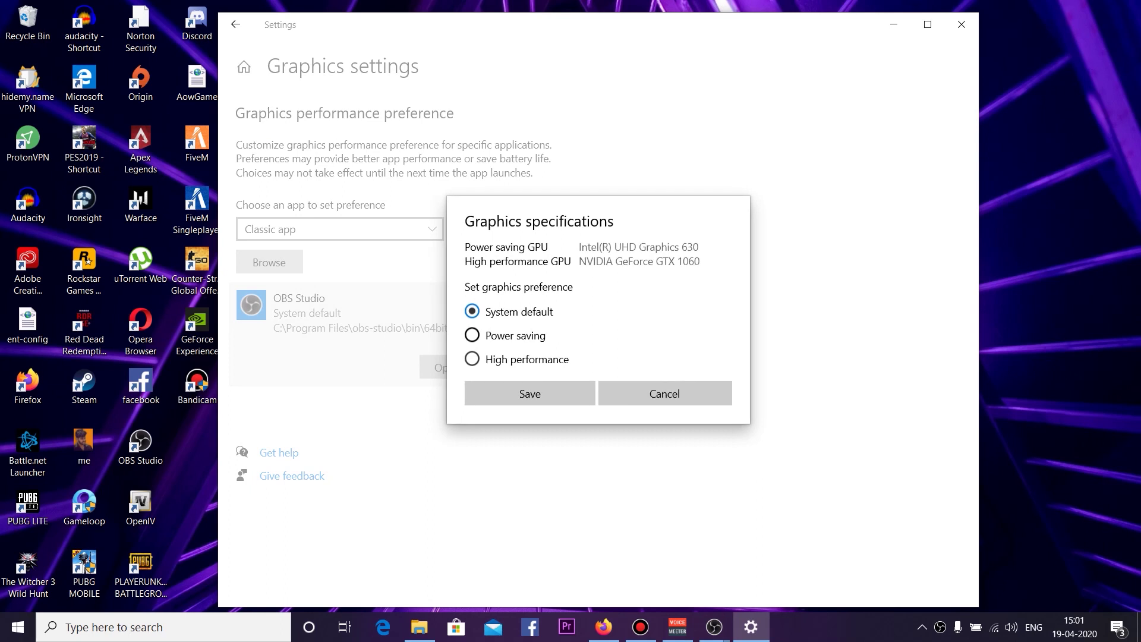
pyautogui.click(472, 335)
pyautogui.click(530, 393)
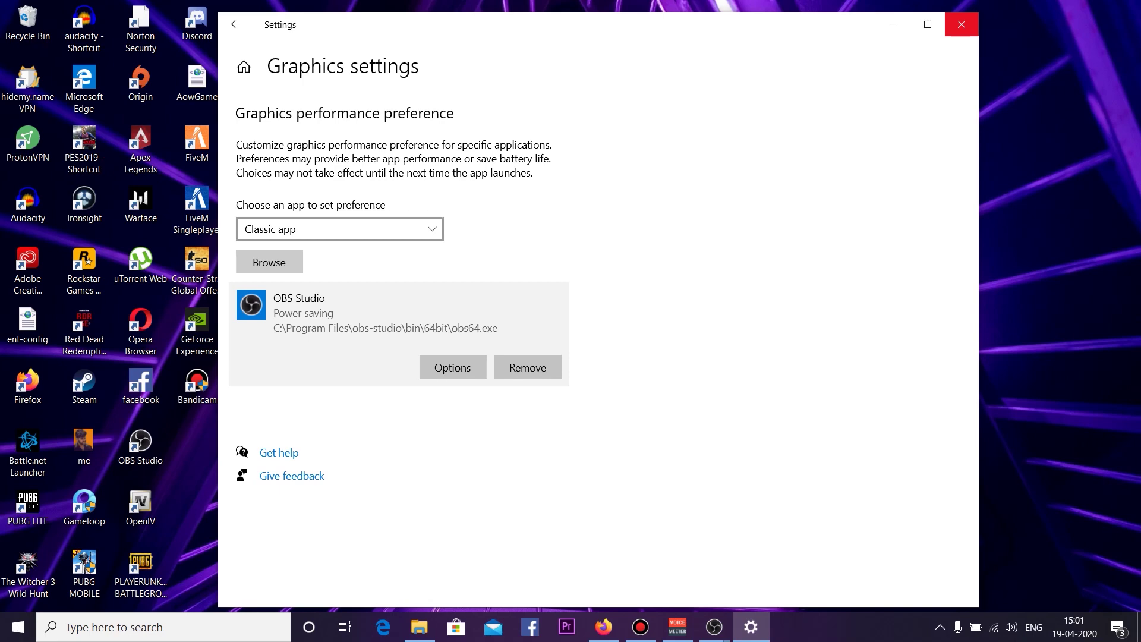
pyautogui.click(961, 24)
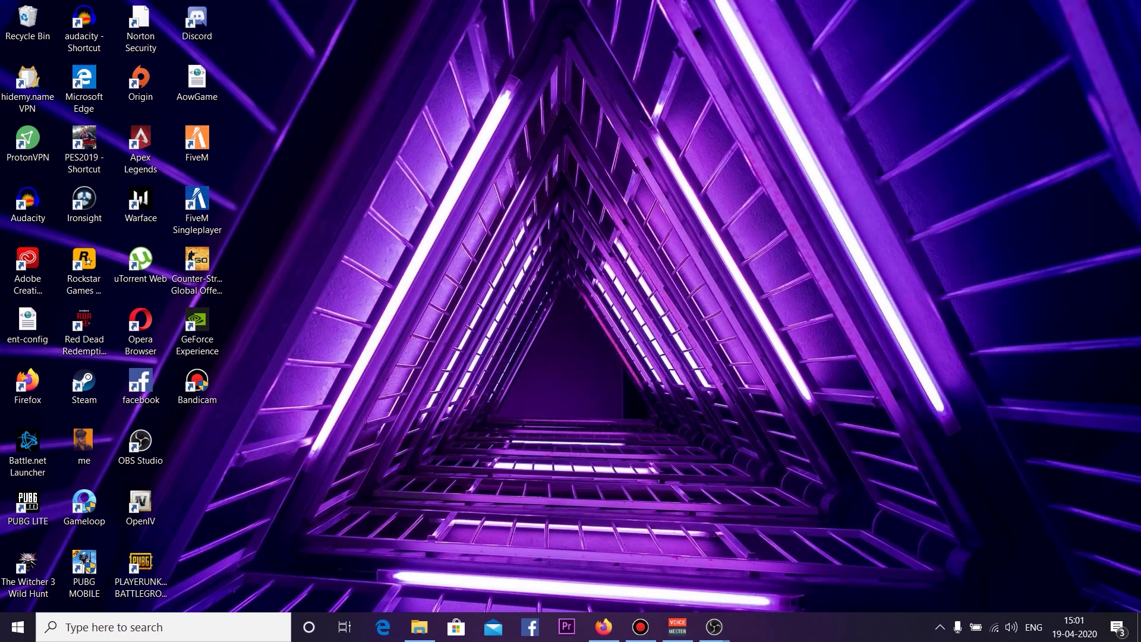
# Run OBS Studio from the desktop with Integrated graphics, launching it anyway, and select the Display Capture source in the preview.
pyautogui.click(141, 446)
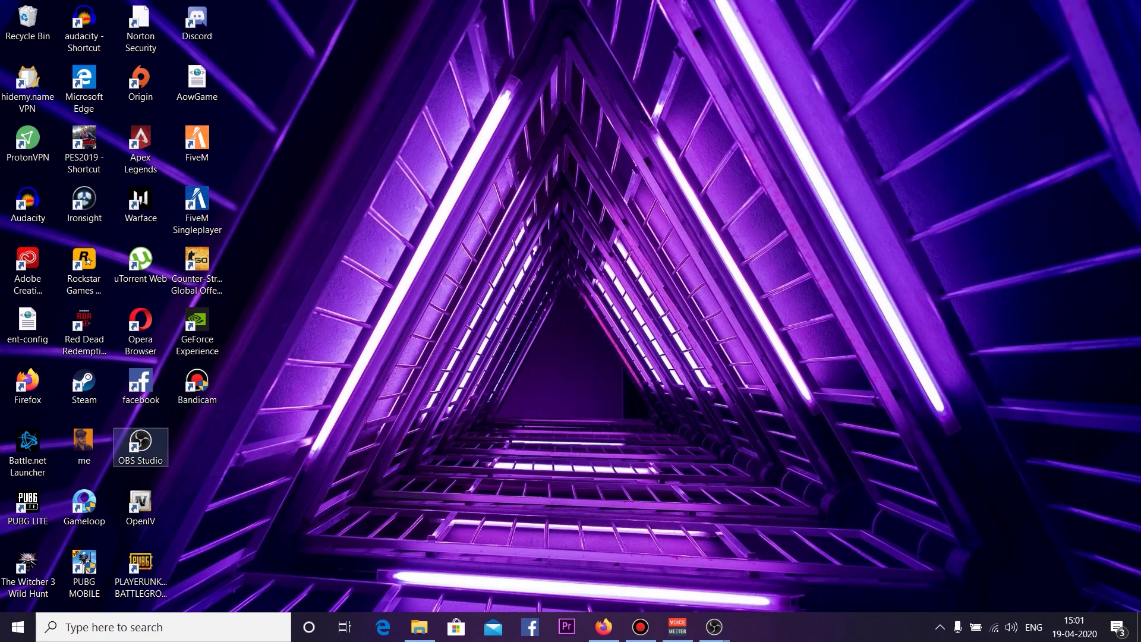
pyautogui.rightClick(144, 447)
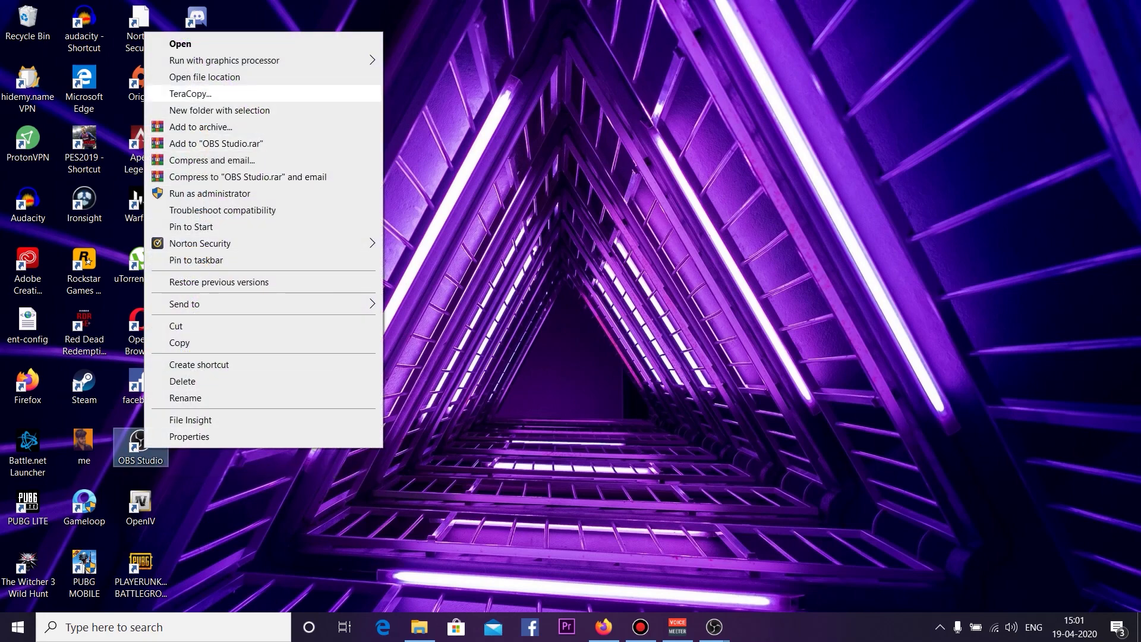
pyautogui.moveTo(224, 60)
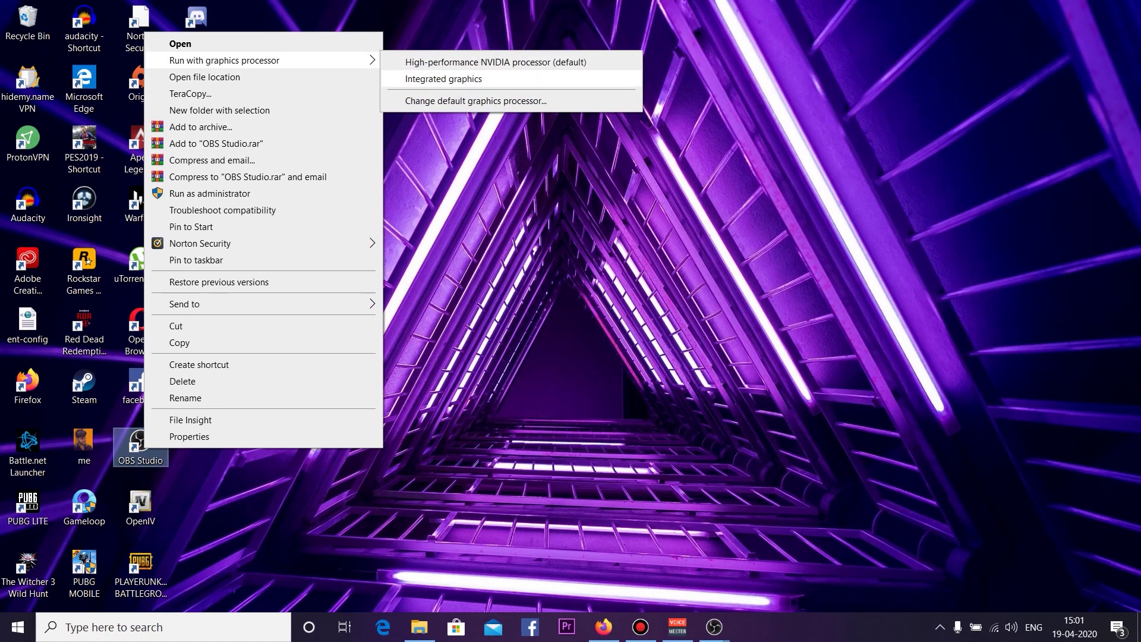
pyautogui.click(443, 78)
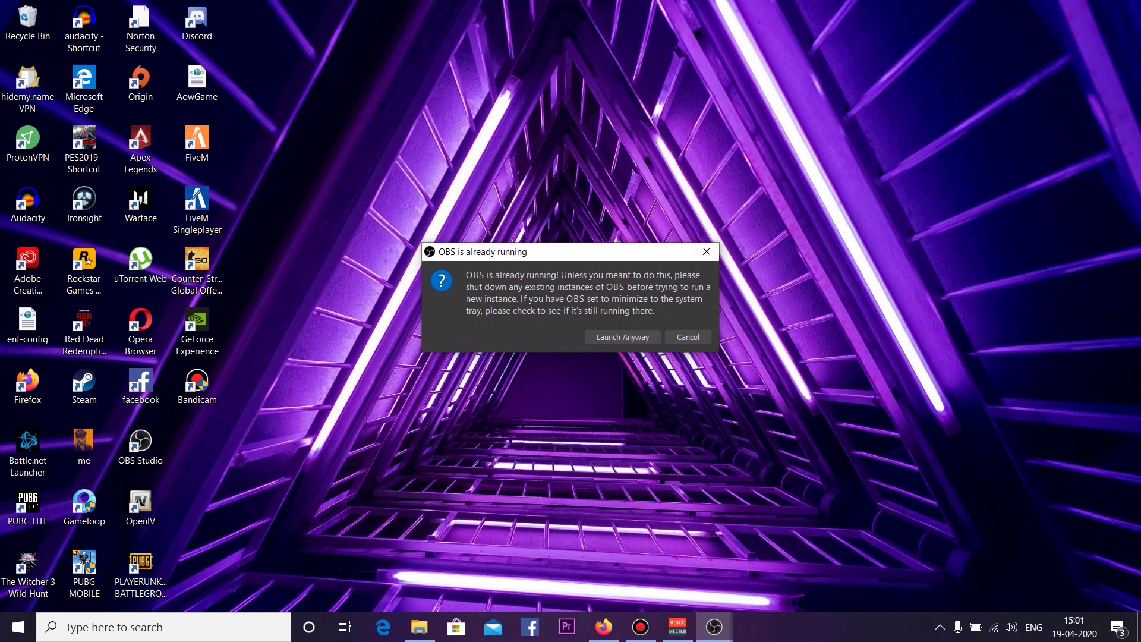
pyautogui.click(623, 337)
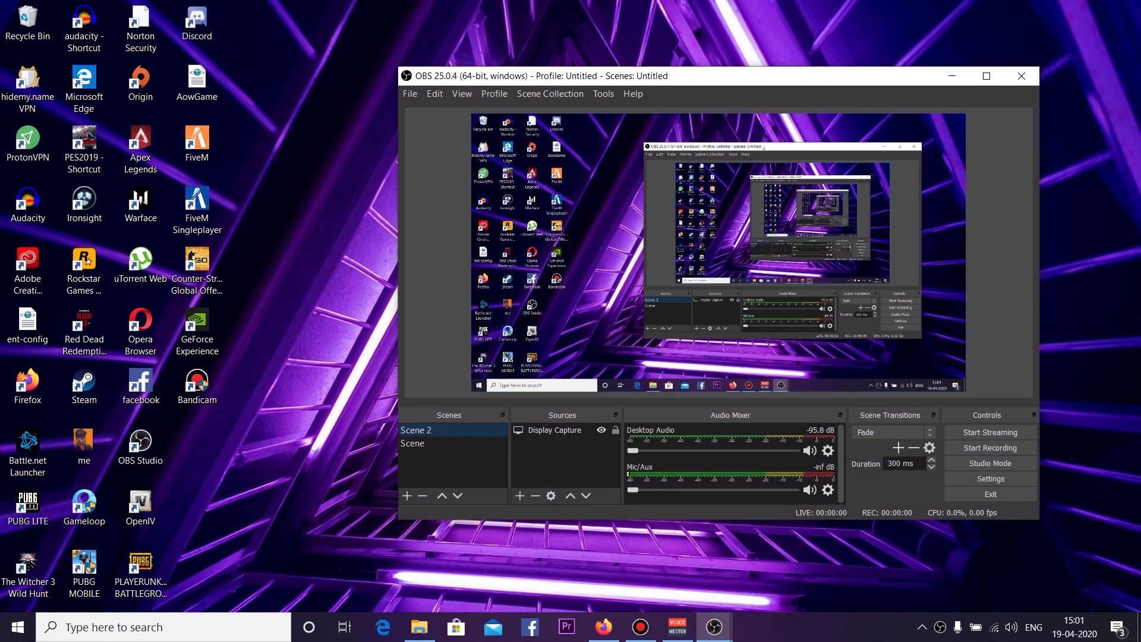
pyautogui.moveTo(713, 77); pyautogui.dragTo(610, 78)
pyautogui.click(696, 344)
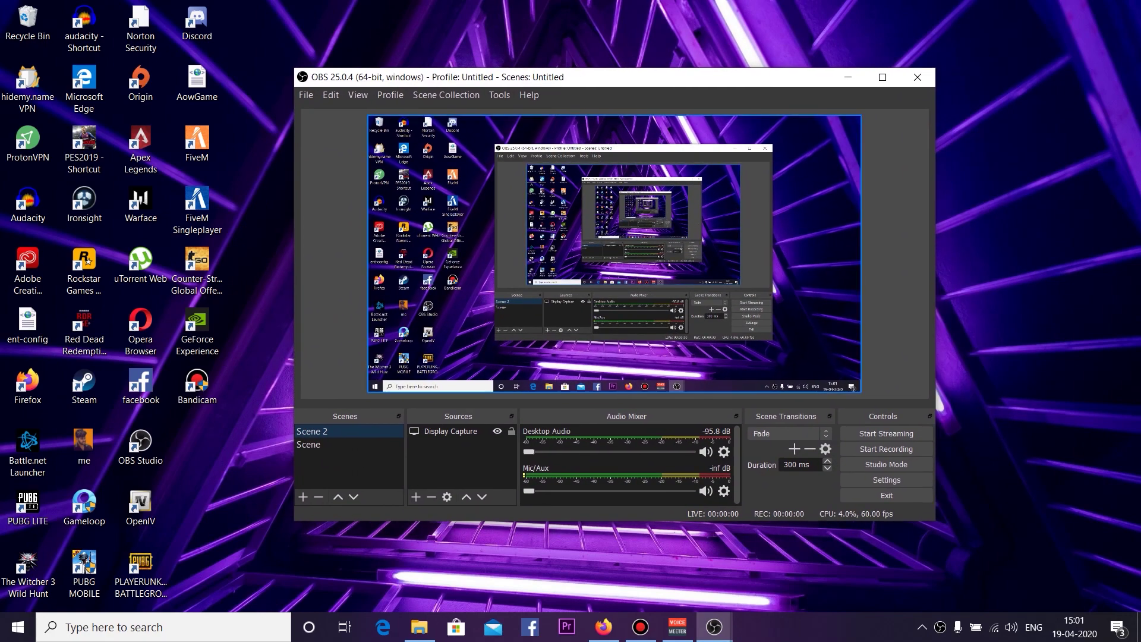